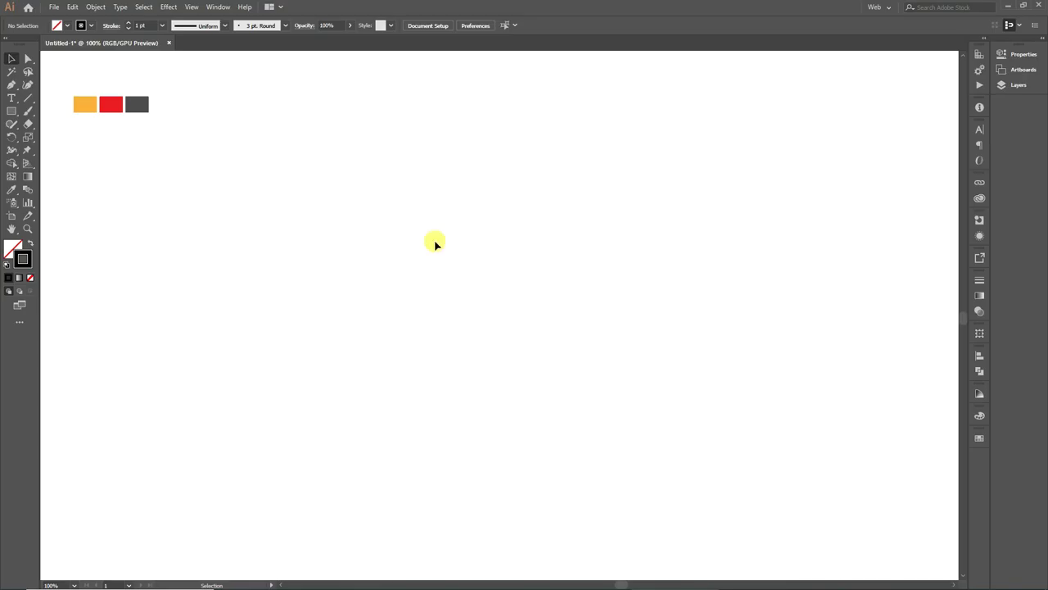
Step: Draw a 373 px horizontal line across the artboard centre and rotate it to 30° via Transform
left_click(29, 97)
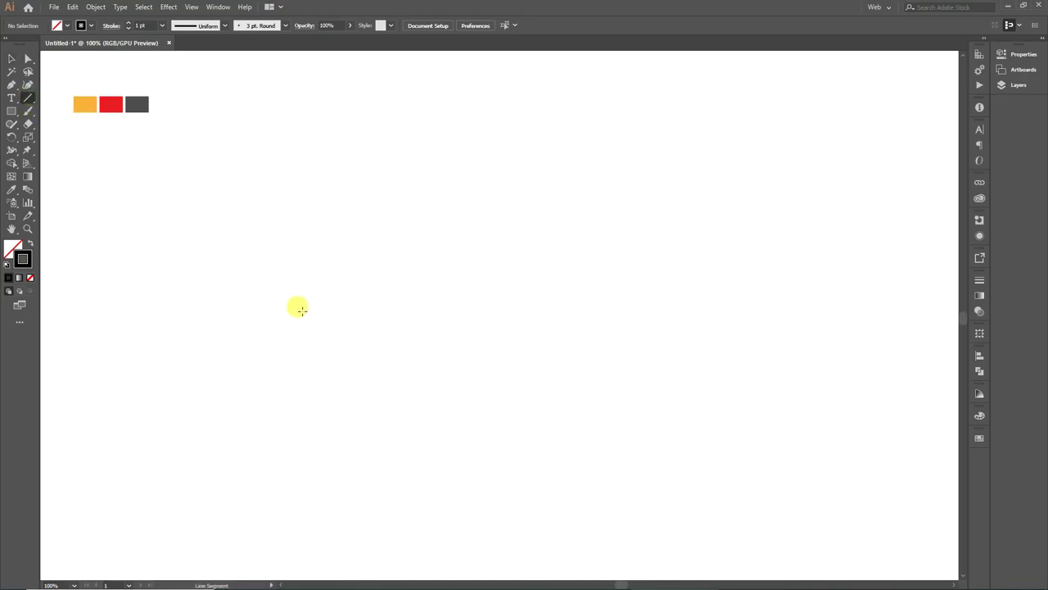
left_click_drag(302, 310, 572, 310)
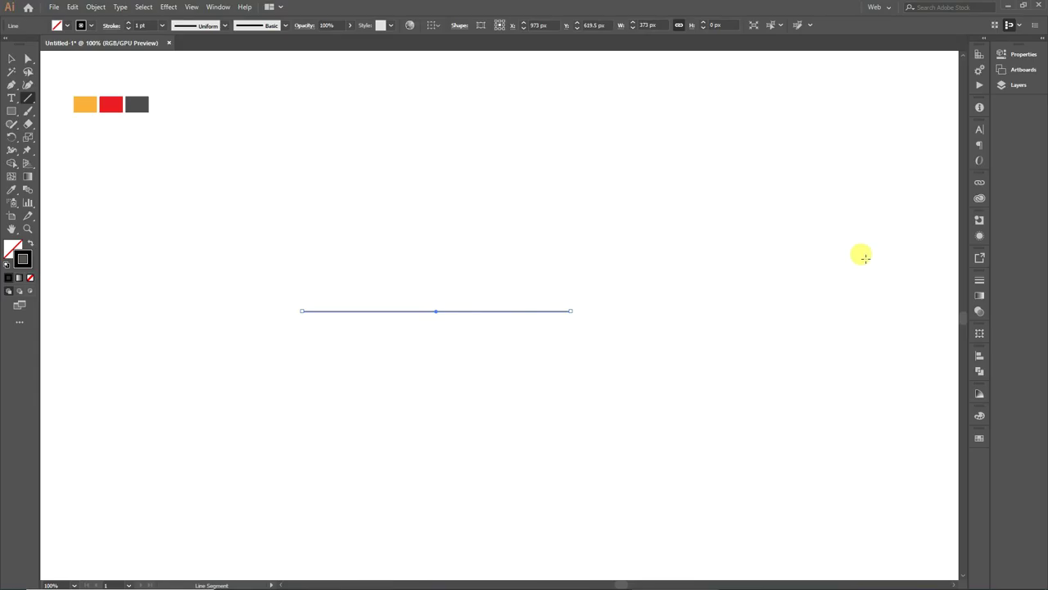
left_click(219, 7)
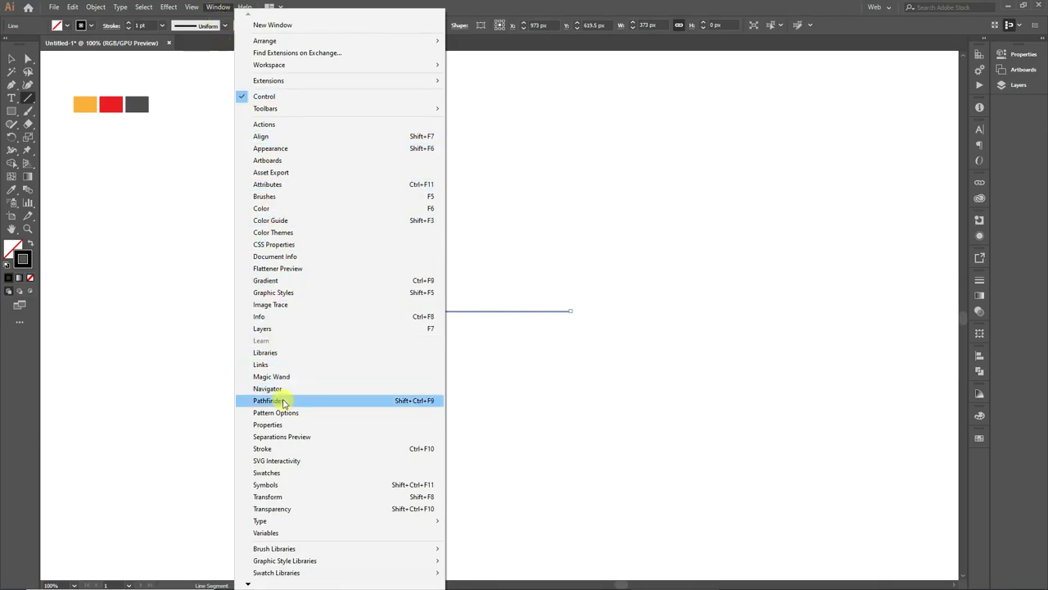
left_click(281, 497)
double_click(877, 374)
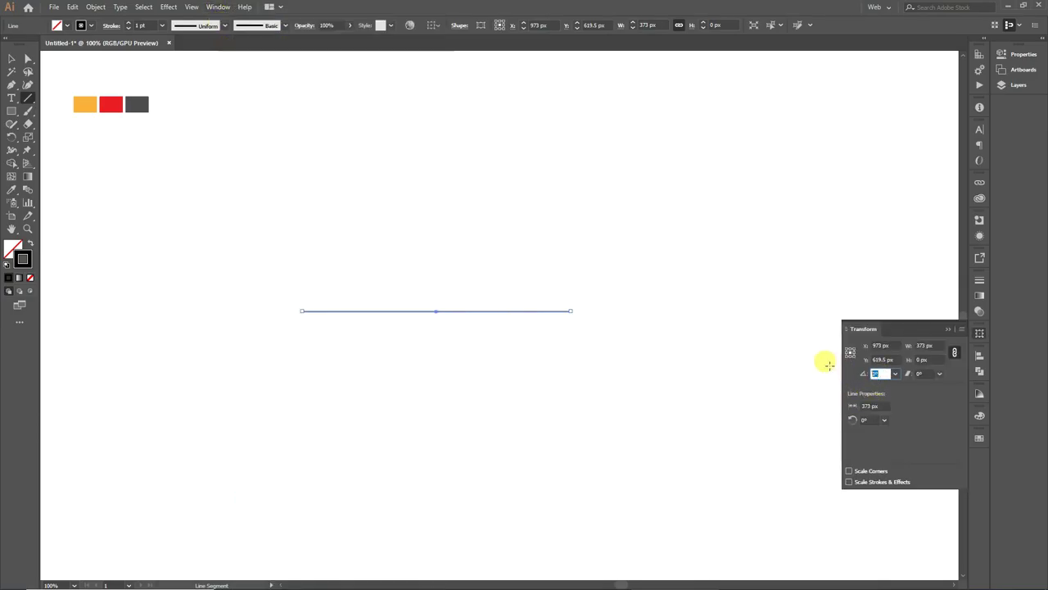
type("30")
key("Return")
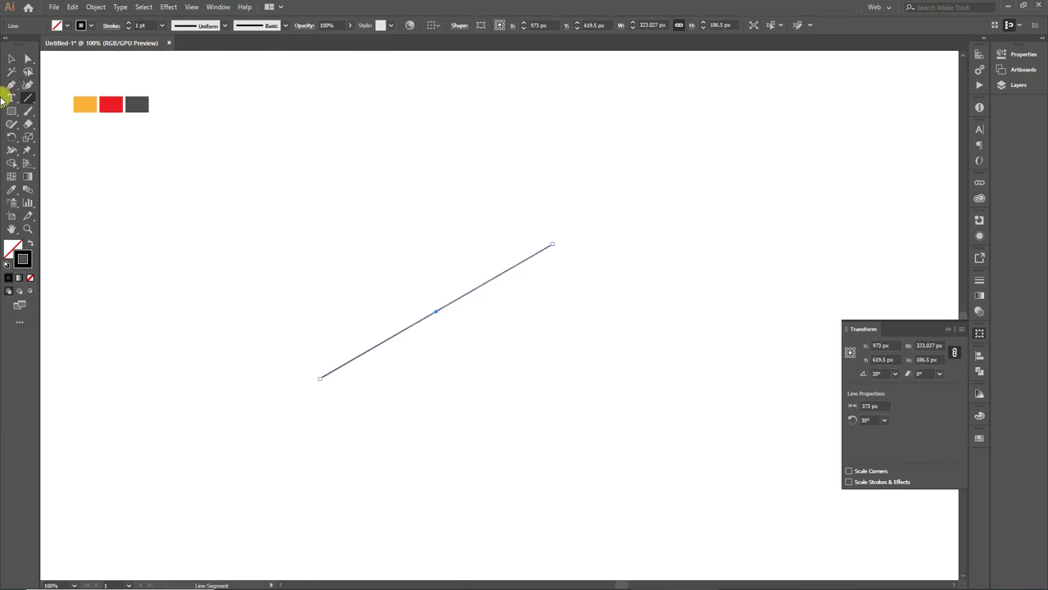
left_click_drag(12, 114, 46, 136)
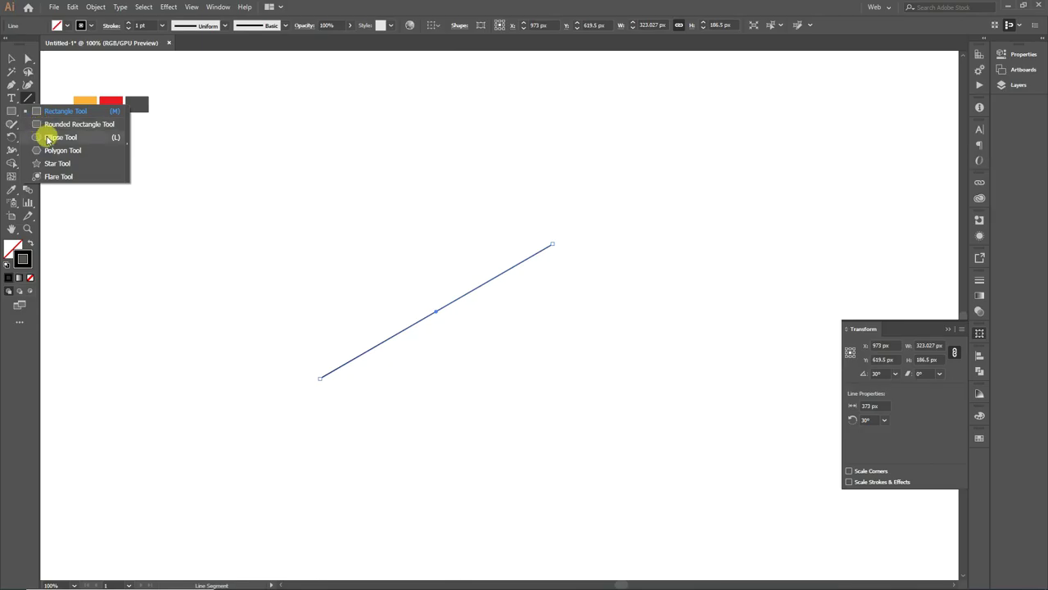
Step: Close the Transform panel and draw a small 72 px circle right of the line
left_click(11, 59)
left_click(302, 181)
left_click(13, 115)
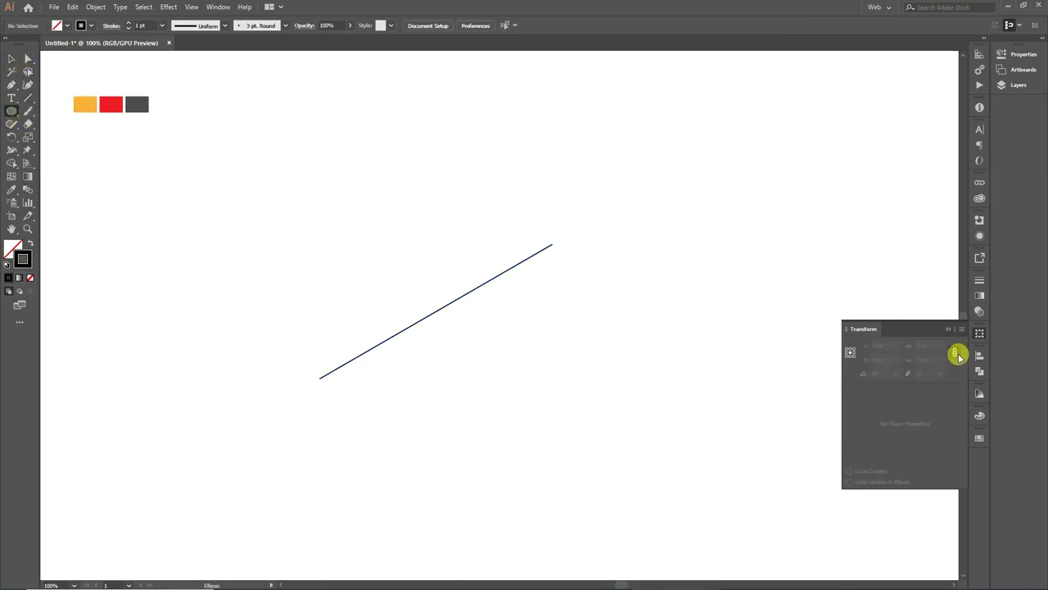
left_click(948, 330)
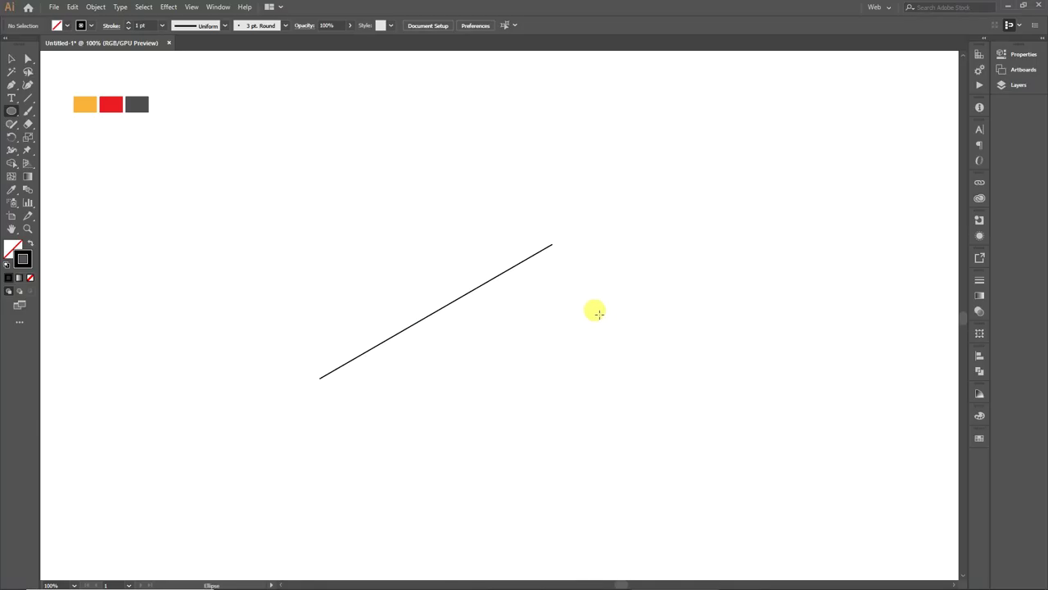
left_click_drag(599, 314, 653, 366)
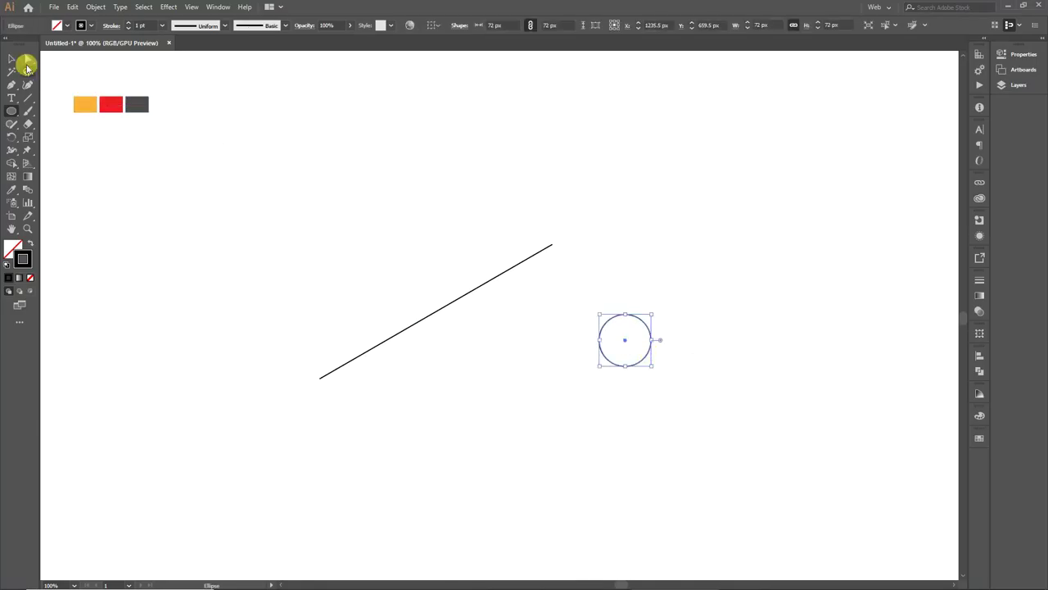
Step: Move the small circle so it sits tangent to the line's upper end
left_click(11, 59)
left_click_drag(640, 364, 561, 303)
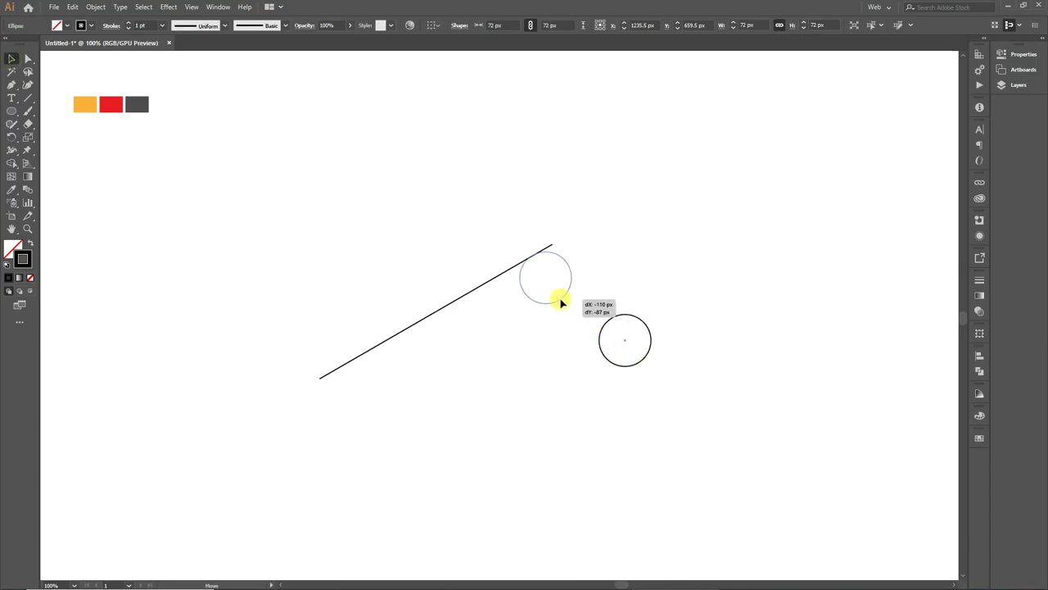
left_click_drag(561, 303, 560, 303)
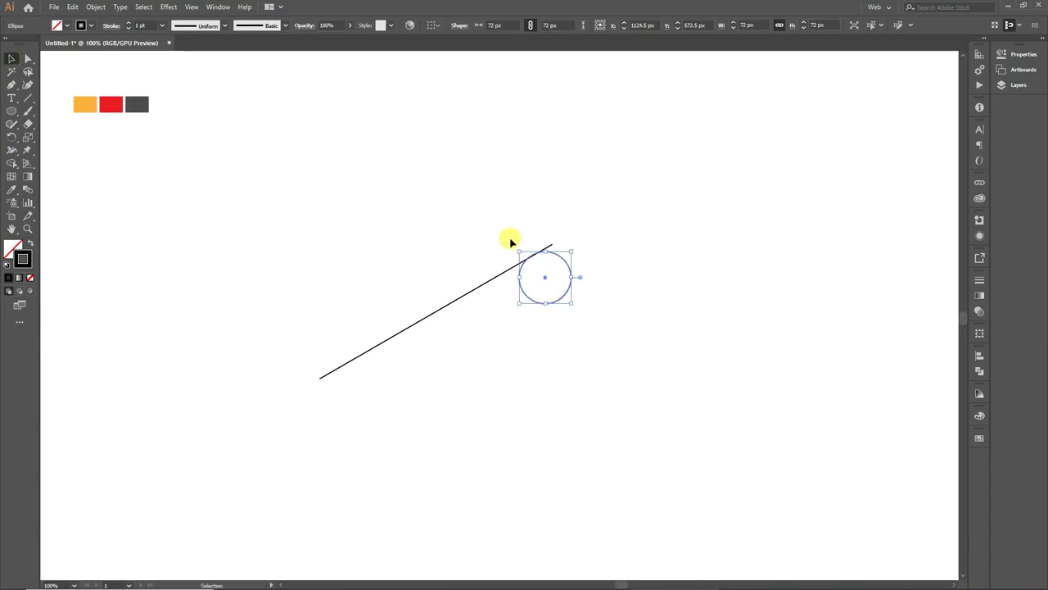
scroll(508, 239, "up", 2)
scroll(529, 271, "up", 2)
scroll(590, 291, "up", 2)
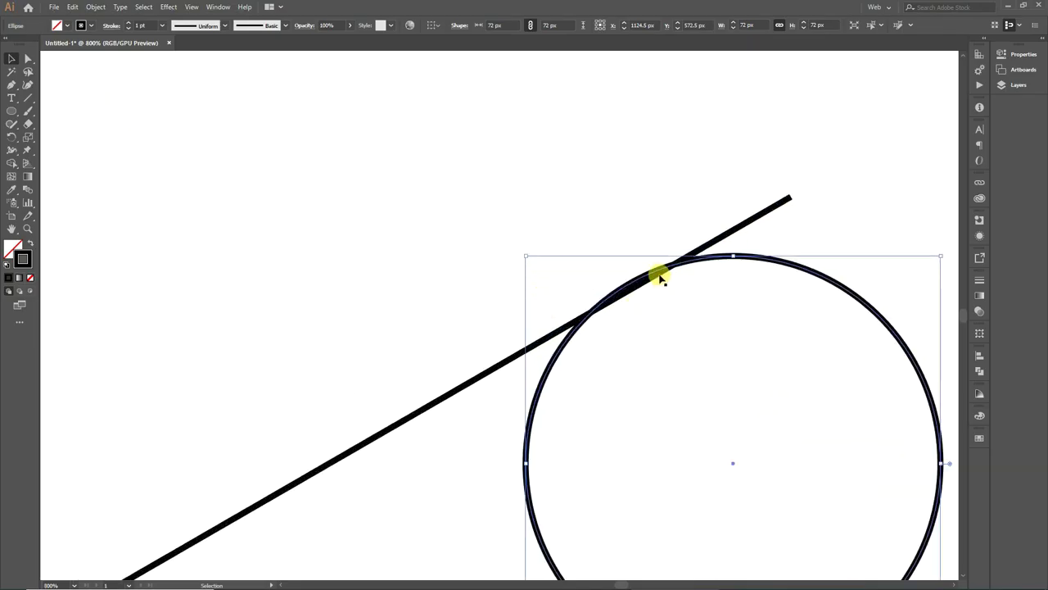
left_click_drag(659, 273, 661, 278)
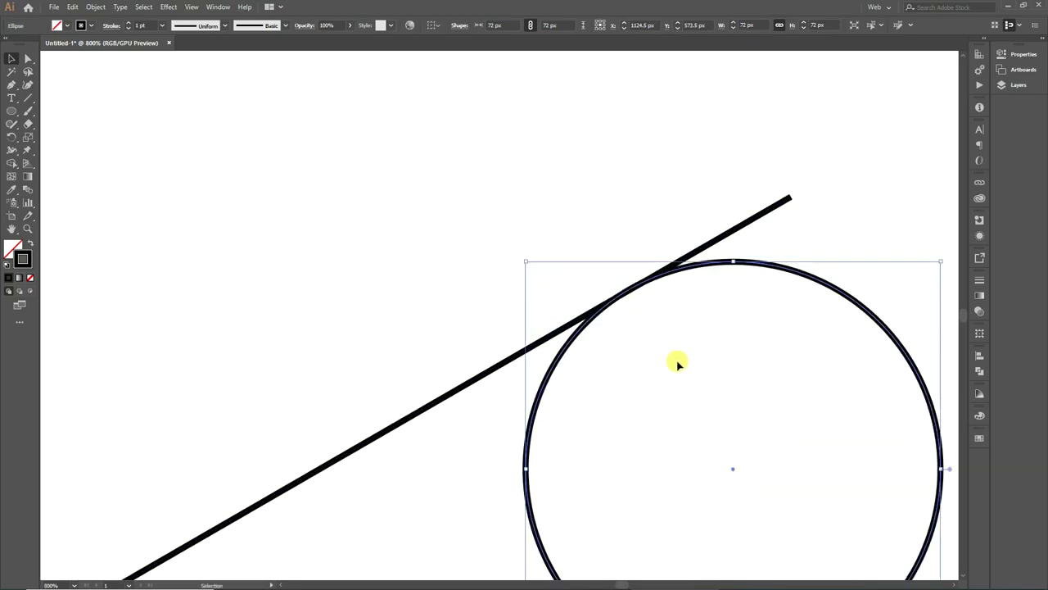
scroll(674, 358, "down", 1)
scroll(674, 358, "down", 2)
scroll(655, 335, "down", 3)
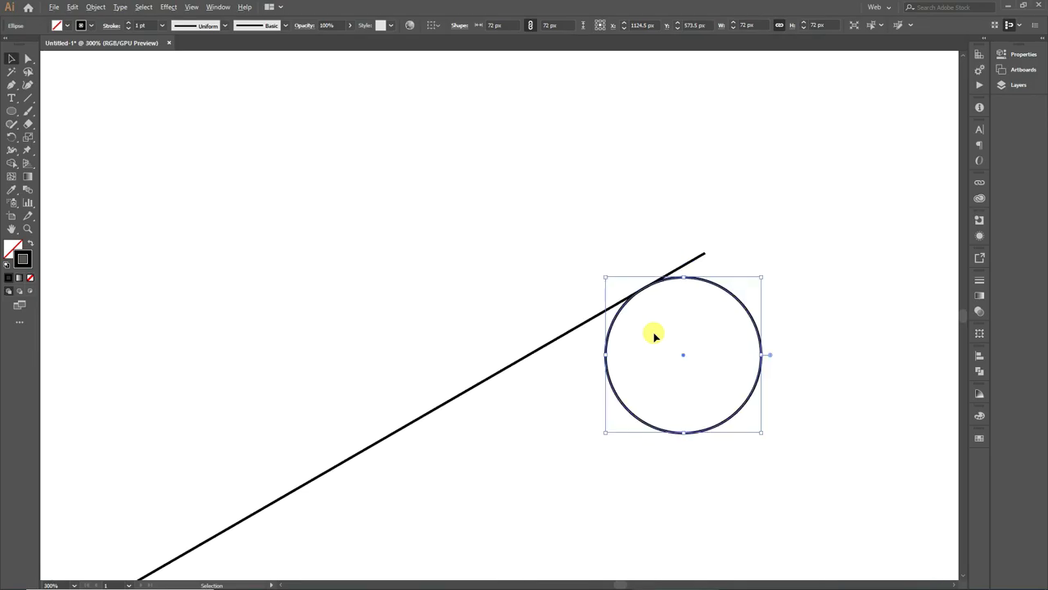
scroll(655, 335, "down", 2)
scroll(616, 401, "up", 1)
scroll(615, 400, "down", 4)
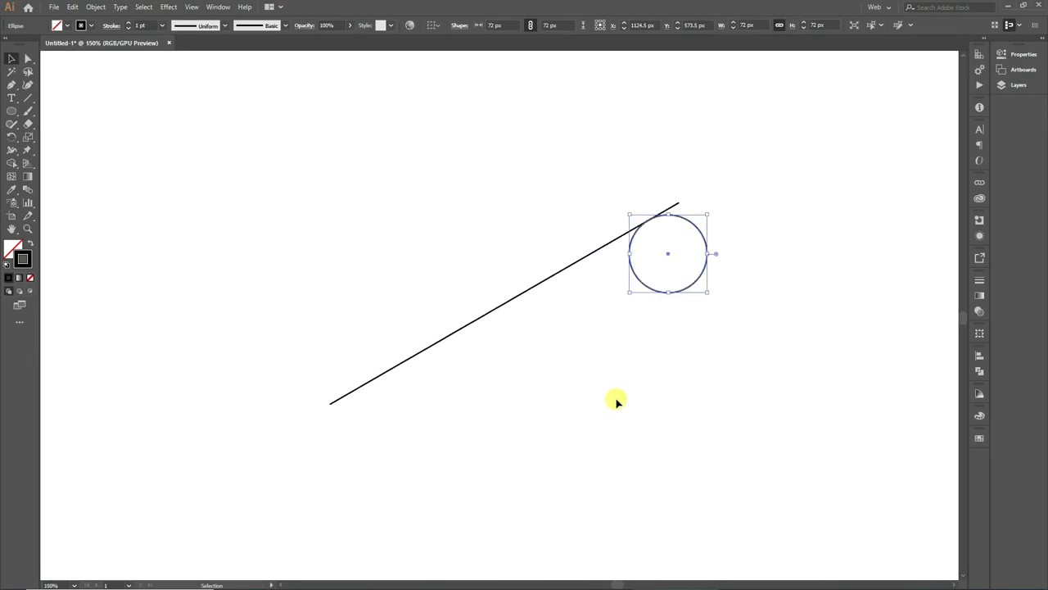
scroll(622, 395, "down", 1)
scroll(620, 584, "right", 4)
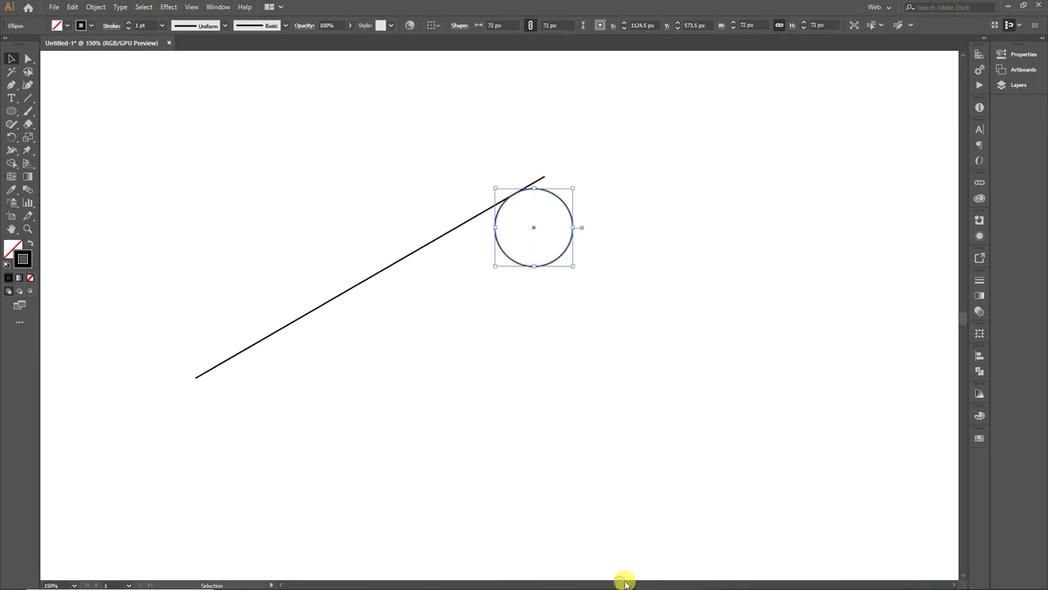
scroll(510, 437, "up", 1)
left_click(119, 140)
Step: Draw a 202 px circle over the line's middle, meeting the small circle
left_click(10, 110)
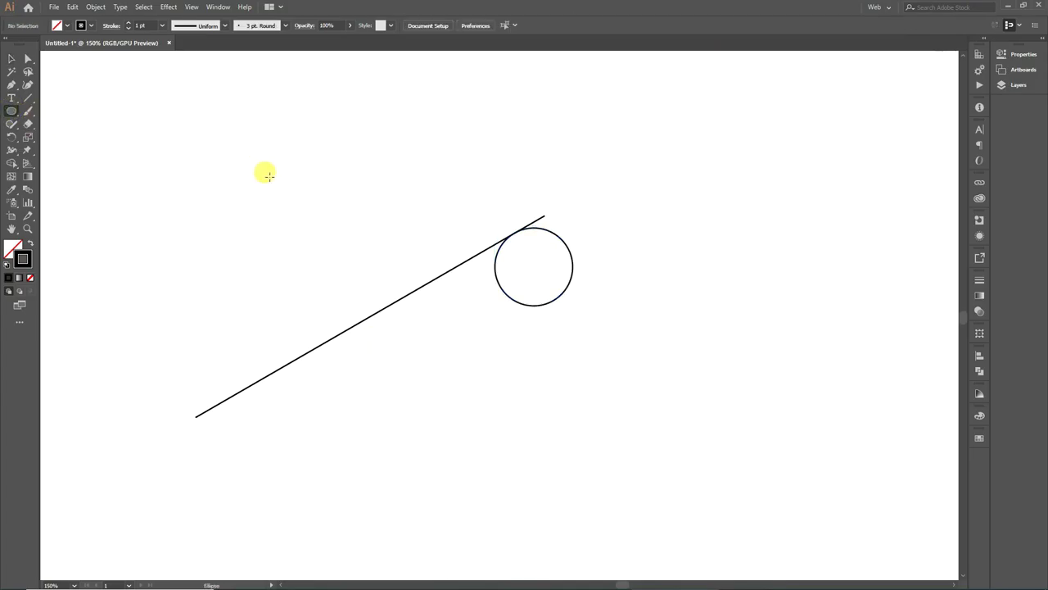
left_click_drag(269, 176, 466, 415)
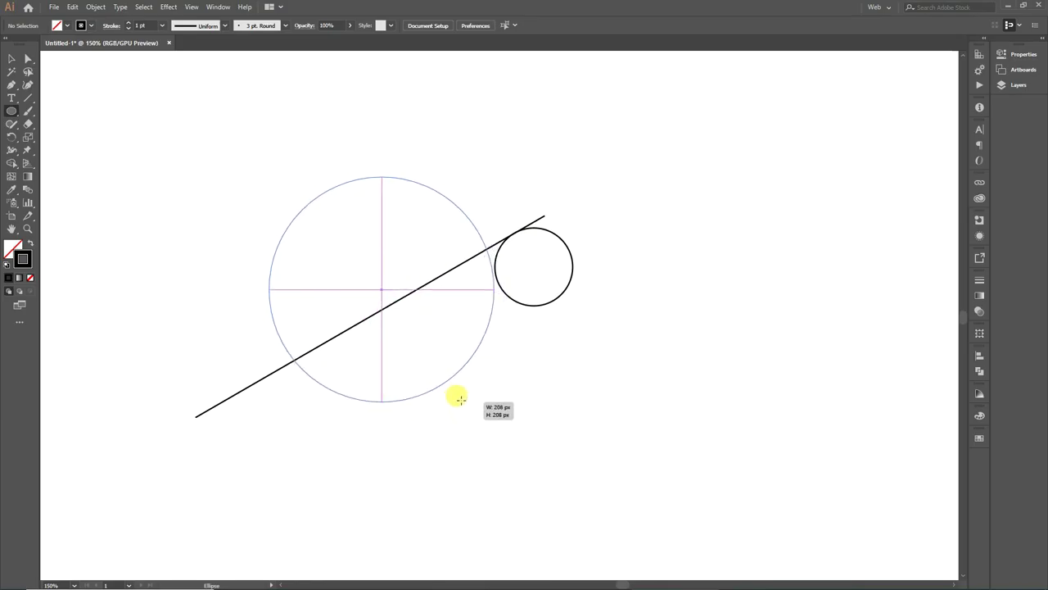
mouse_move(466, 416)
left_mouse_down()
mouse_move(459, 329)
mouse_move(477, 340)
left_mouse_up()
left_click(7, 58)
left_click(538, 402)
Step: Alt-drag a copy of the large circle down-right, then nudge it 1 px left
left_click(552, 385)
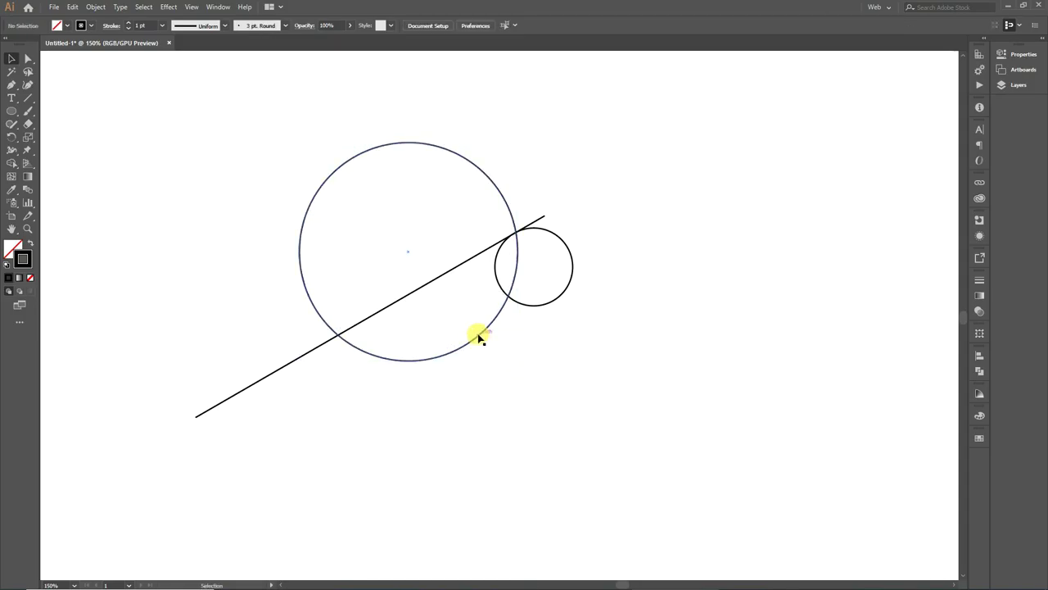
left_click(479, 337)
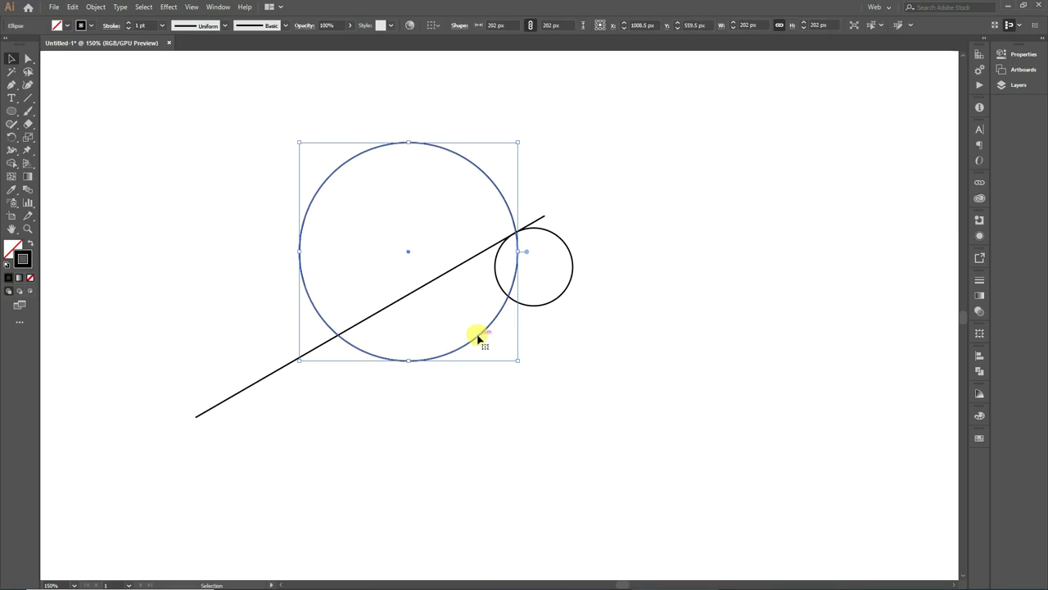
left_click_drag(479, 338, 493, 376)
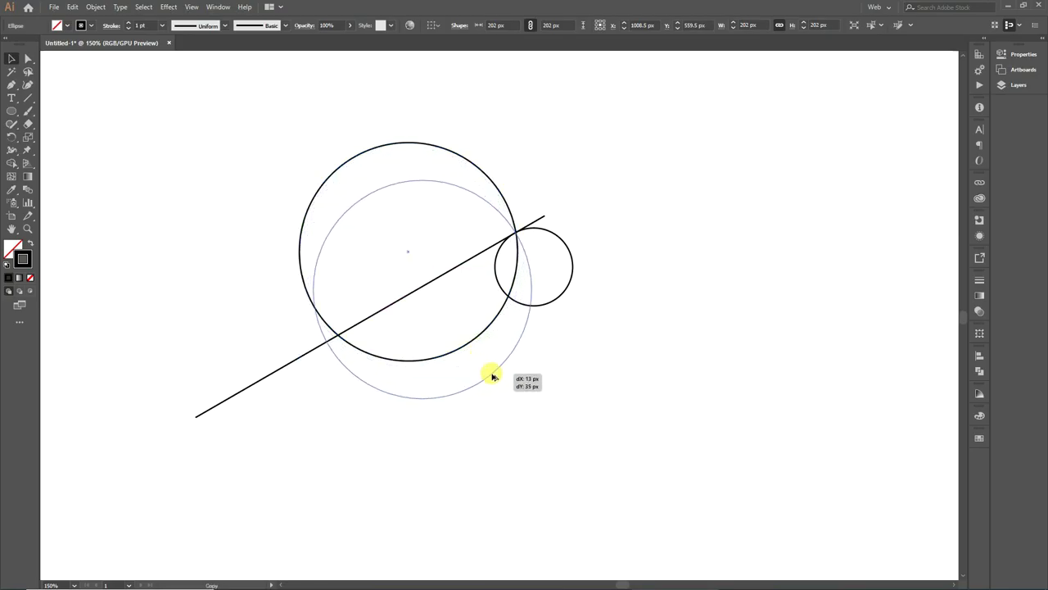
left_click_drag(493, 376, 495, 377)
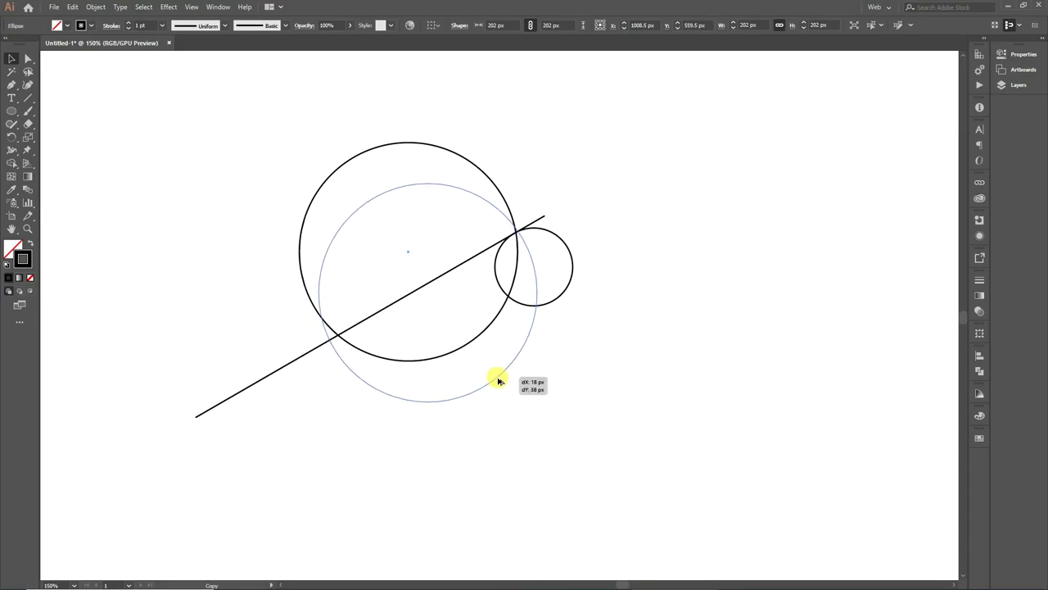
left_click_drag(495, 378, 501, 384)
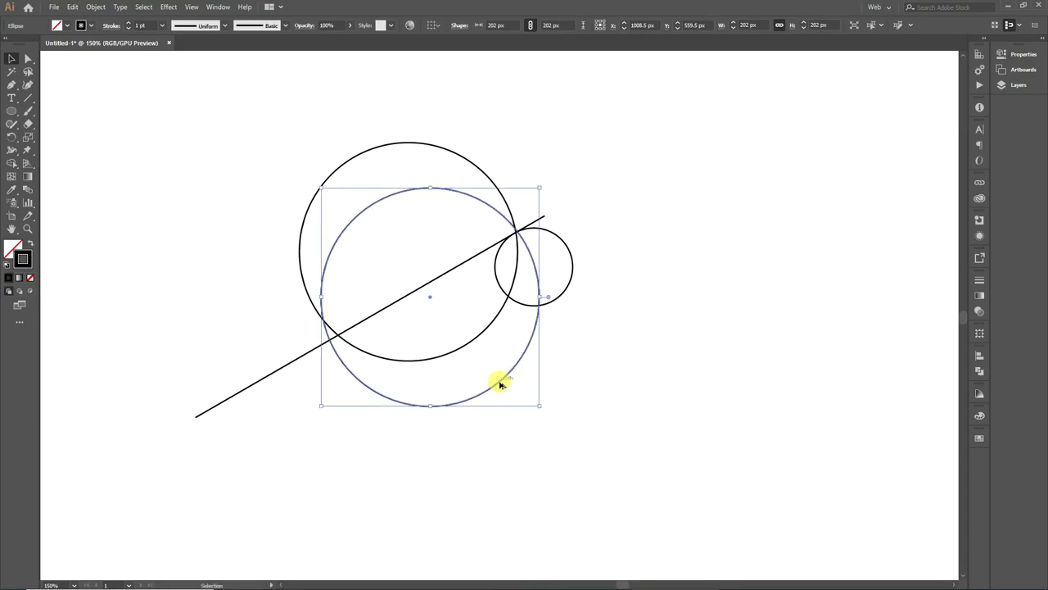
left_click(671, 286)
left_click(538, 270)
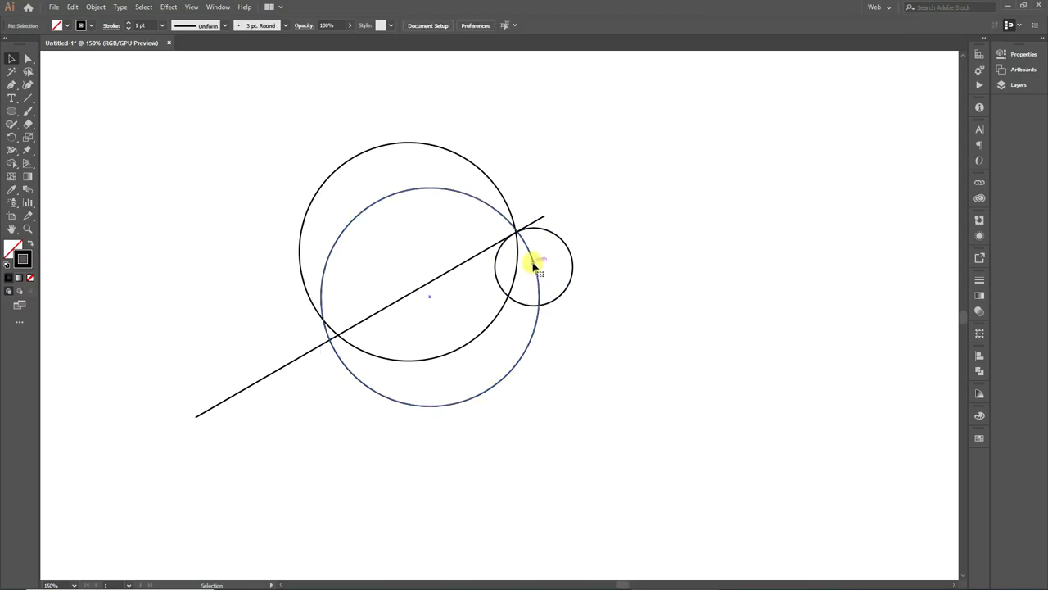
key("Left")
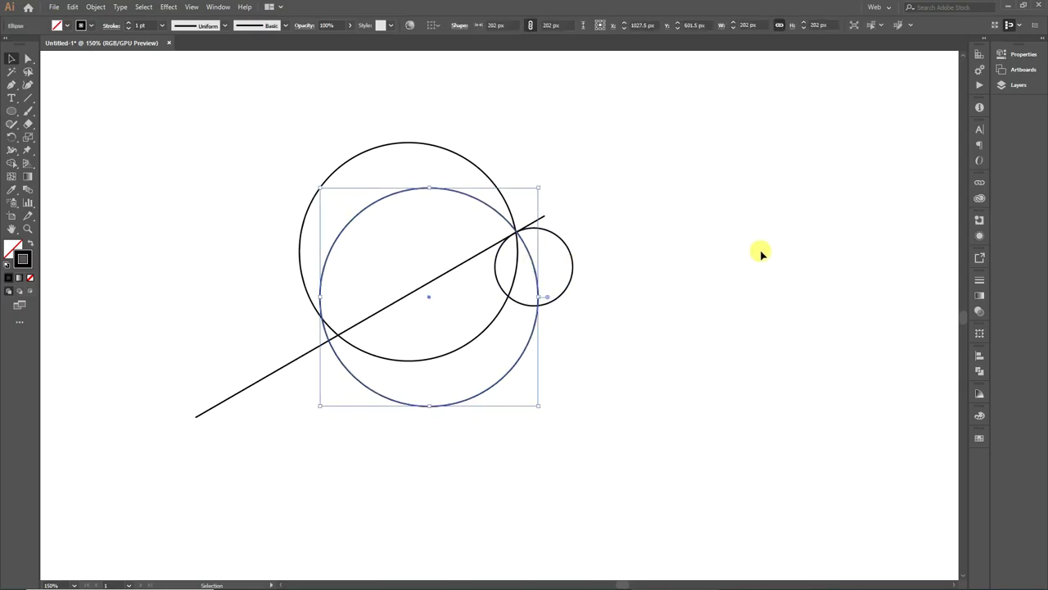
left_click(761, 254)
scroll(553, 393, "down", 2)
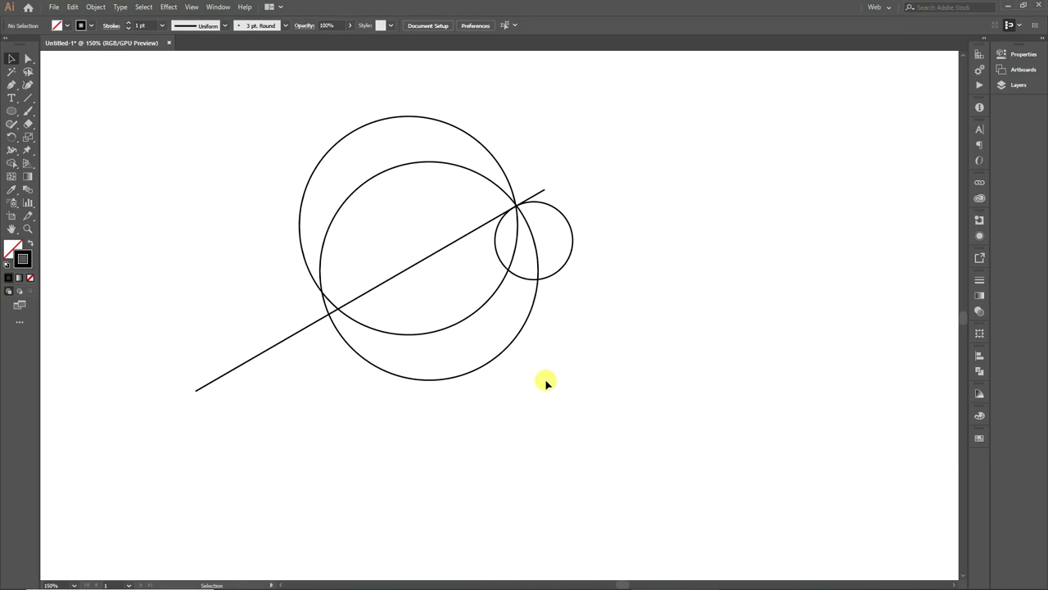
scroll(544, 382, "down", 1)
mouse_move(611, 105)
left_mouse_down()
mouse_move(269, 453)
mouse_move(220, 443)
left_mouse_up()
Step: Erase the large circle's unwanted regions with Shape Builder
scroll(638, 458, "up", 3)
scroll(638, 457, "up", 1)
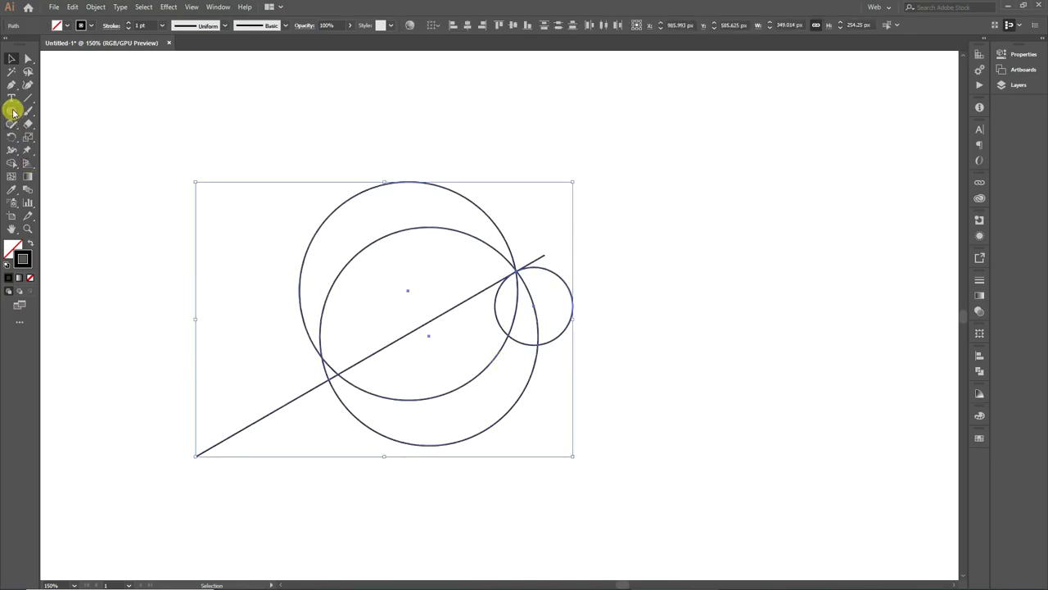
scroll(514, 285, "up", 3)
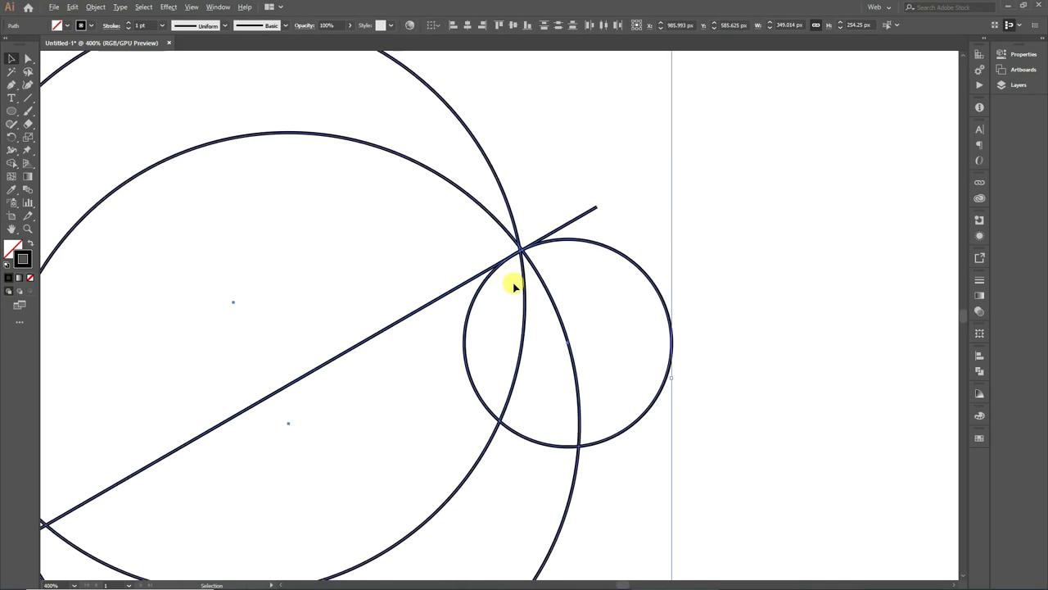
left_click(11, 163)
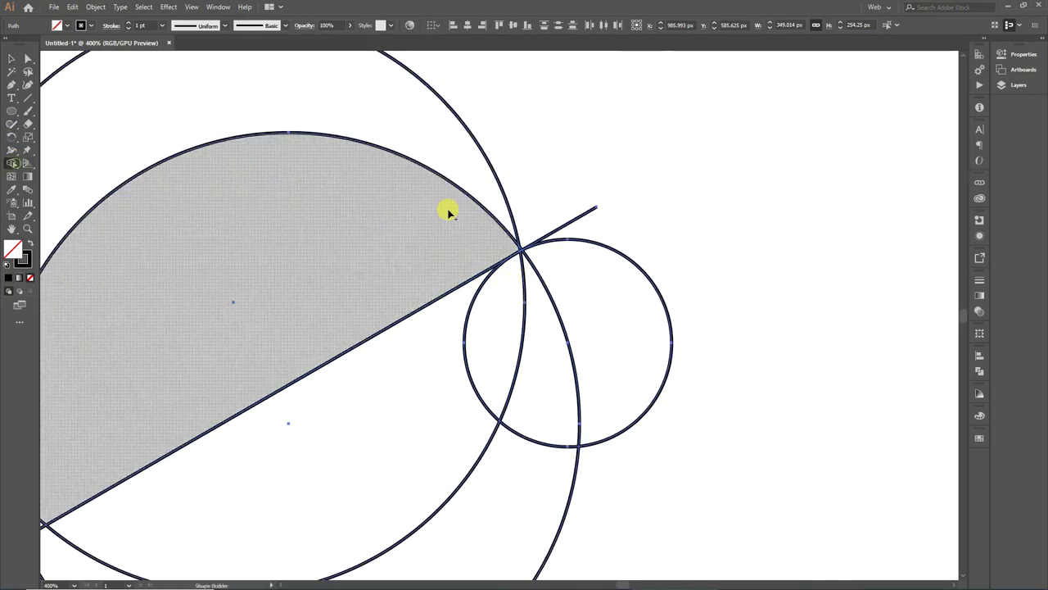
left_click_drag(571, 232, 512, 241)
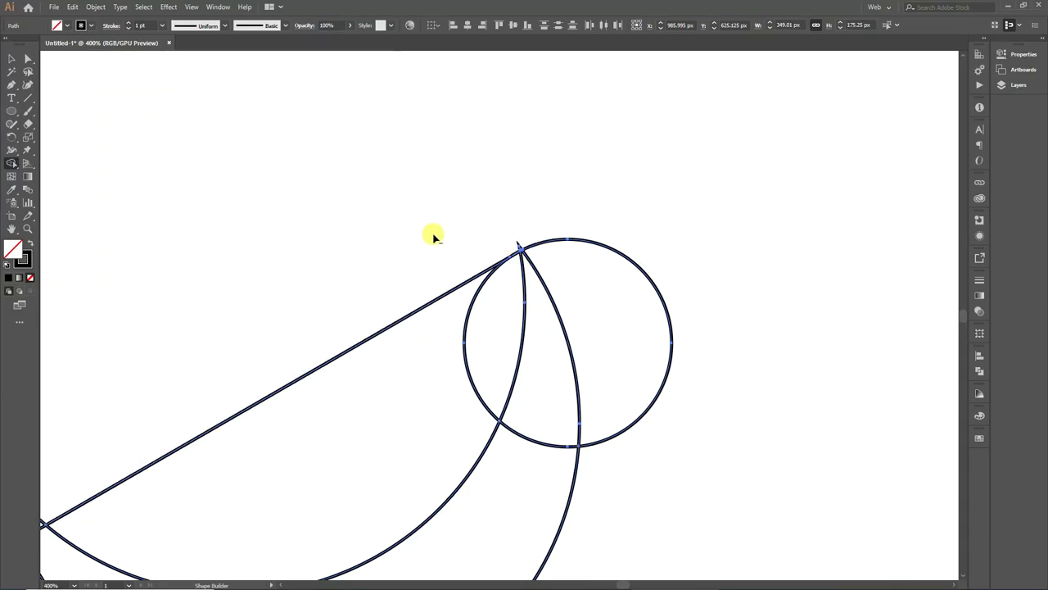
scroll(502, 230, "up", 4)
Step: Delete the leftover spike anchor at the line's intersection
left_click(28, 58)
left_click_drag(592, 264, 560, 303)
key("Delete")
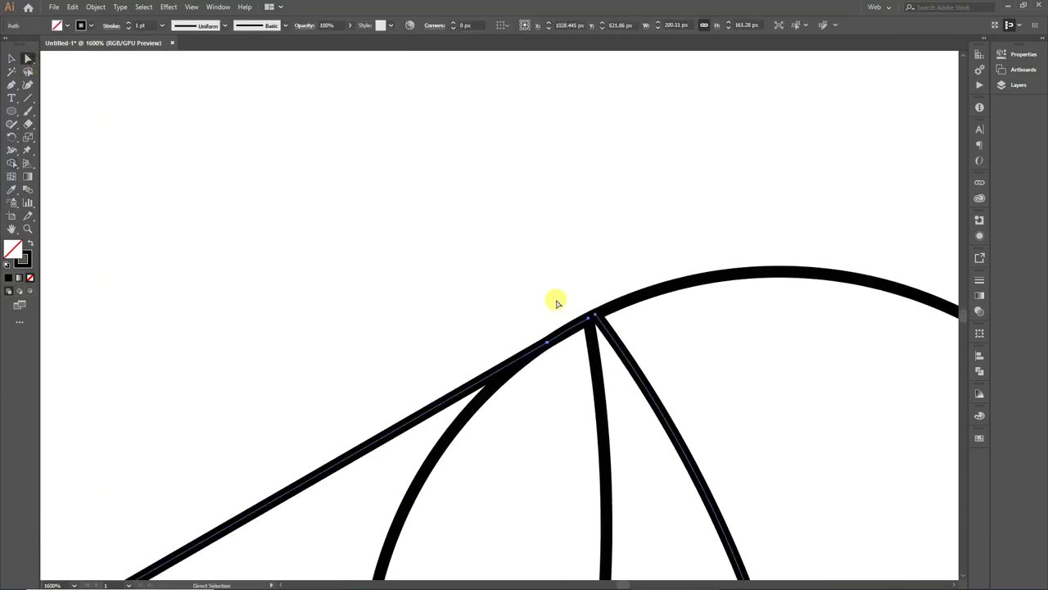
scroll(546, 291, "down", 5)
scroll(542, 290, "down", 3)
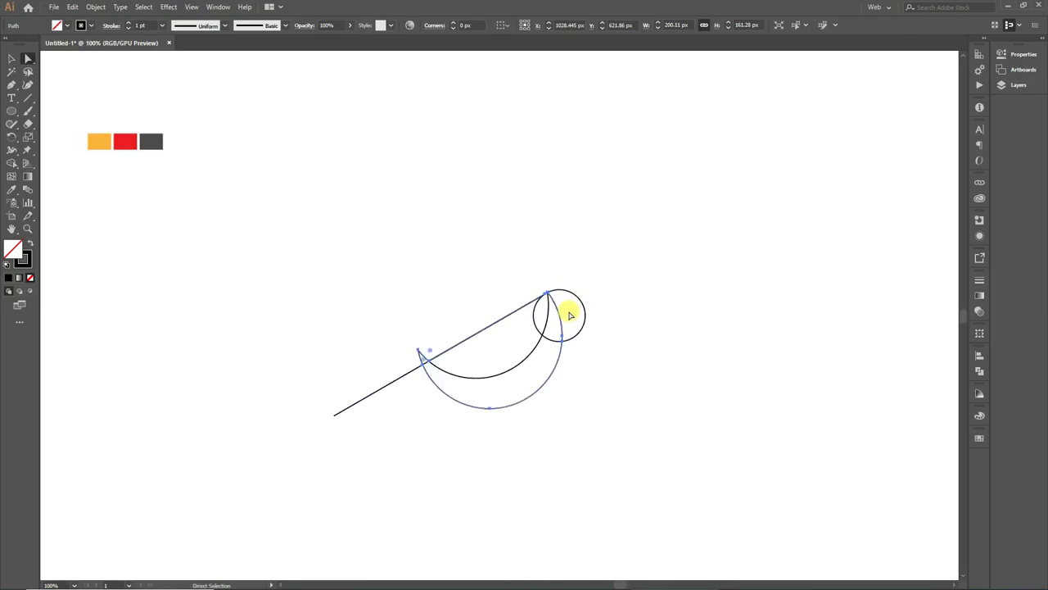
left_click_drag(606, 248, 342, 374)
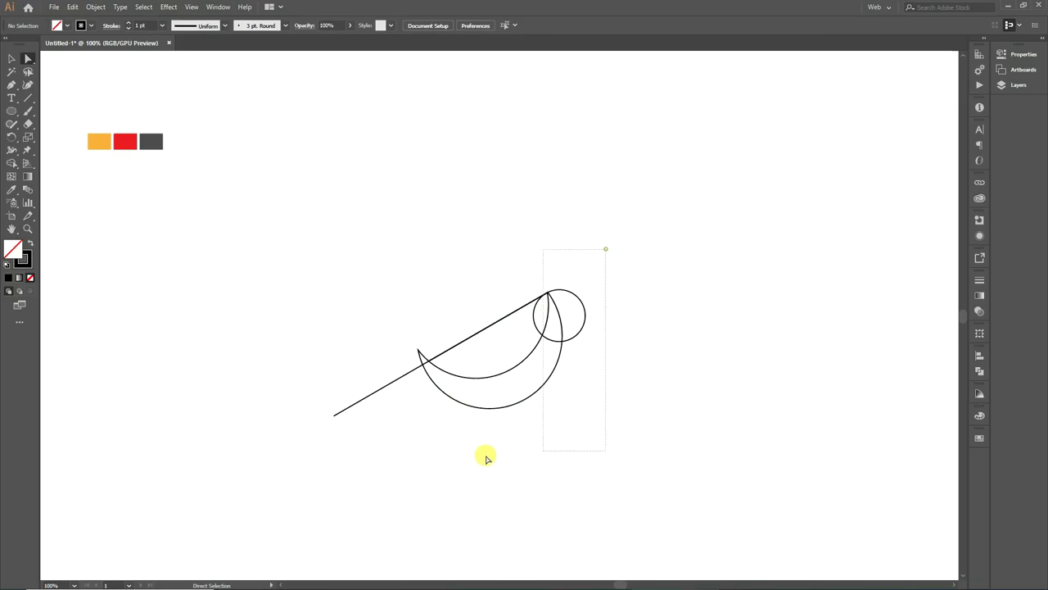
left_click(11, 163)
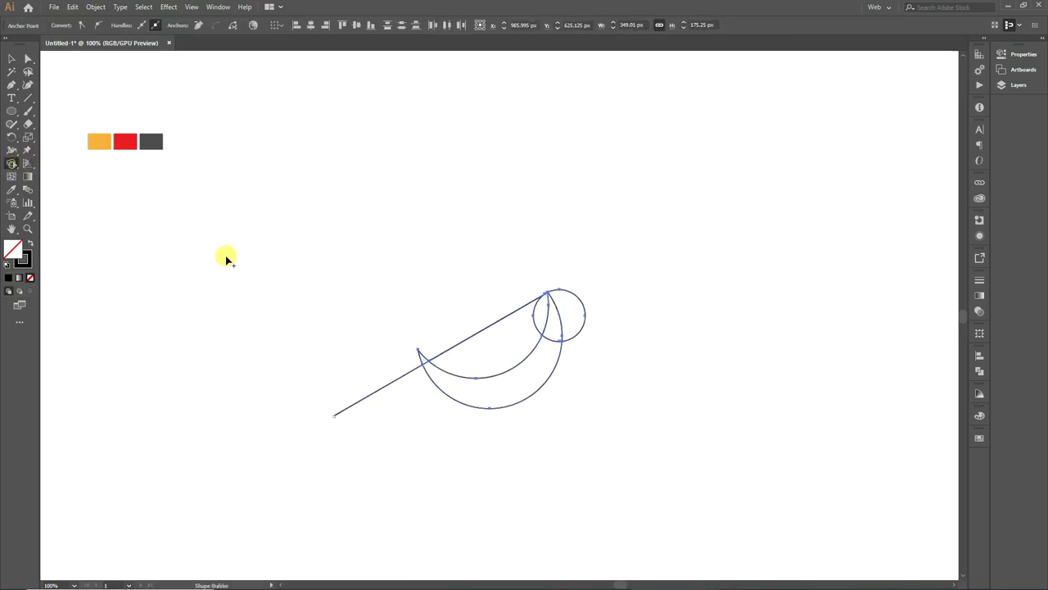
Step: Merge one sliver into the circle and delete the sliver tip above the line
left_click_drag(540, 328, 550, 317)
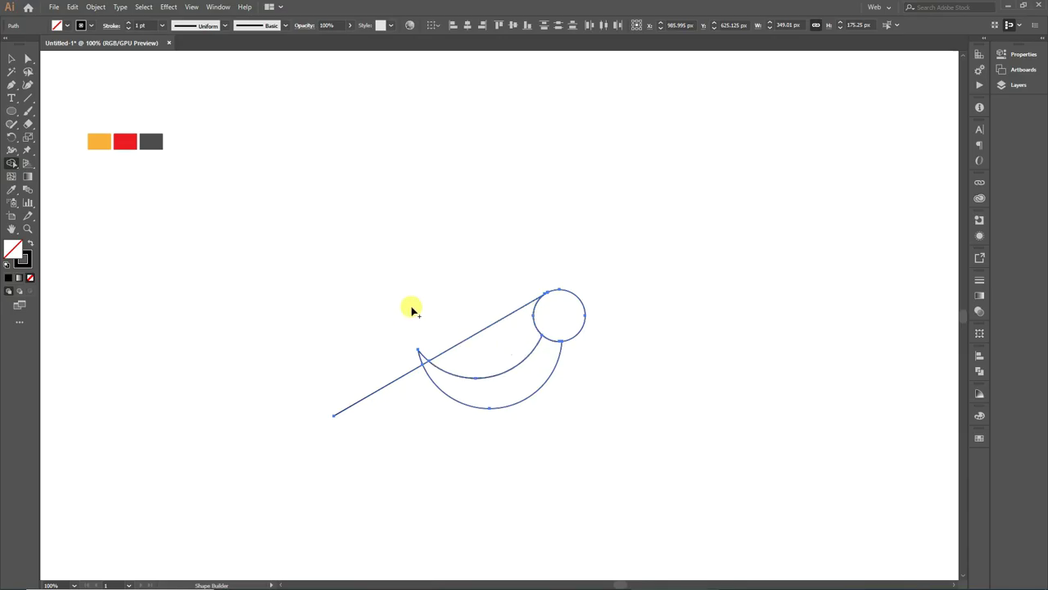
scroll(418, 392, "up", 4)
left_click(432, 282, "alt")
scroll(489, 394, "down", 4)
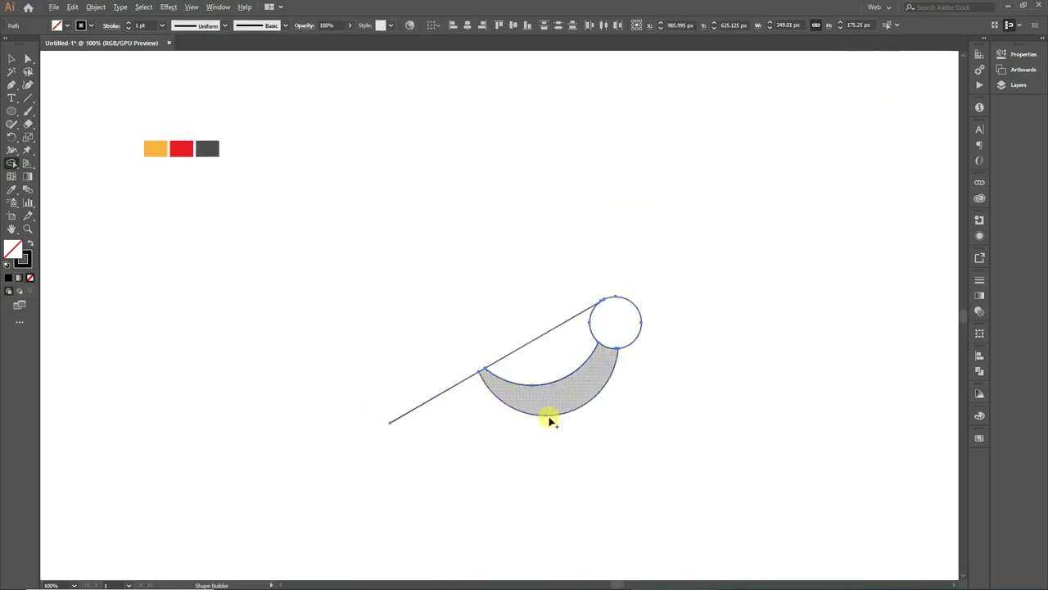
scroll(647, 418, "up", 3)
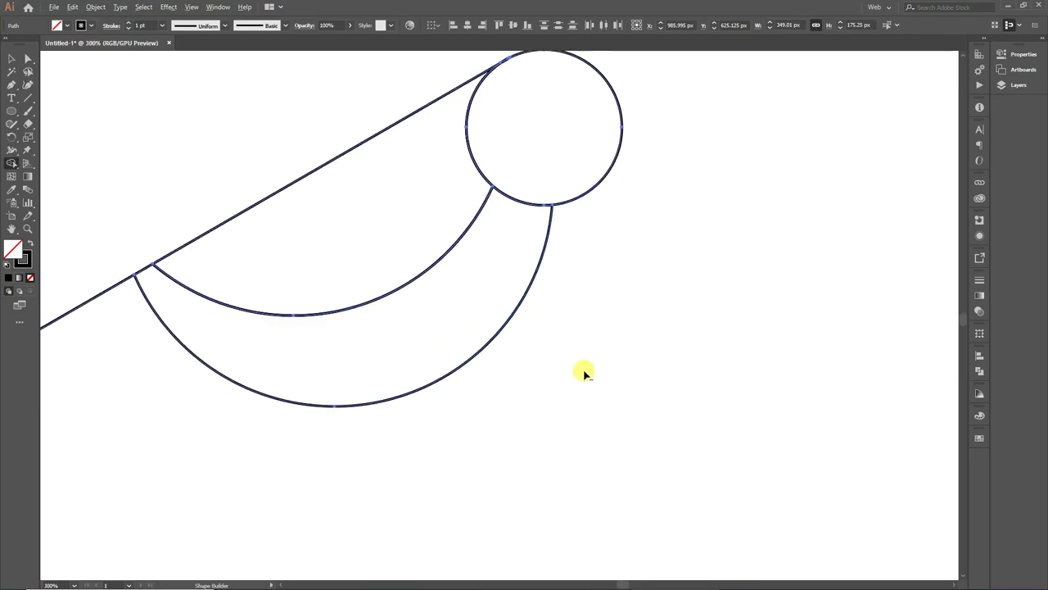
scroll(582, 369, "down", 2)
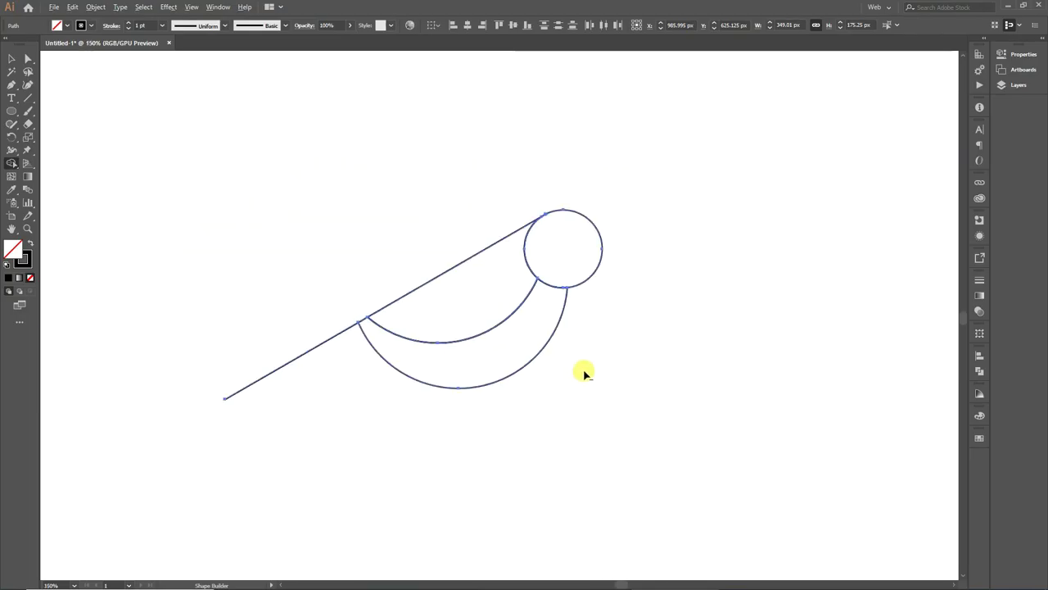
Step: Shorten the line by dragging its lower-left anchor up toward the arc
left_click(27, 59)
left_click_drag(210, 375, 241, 425)
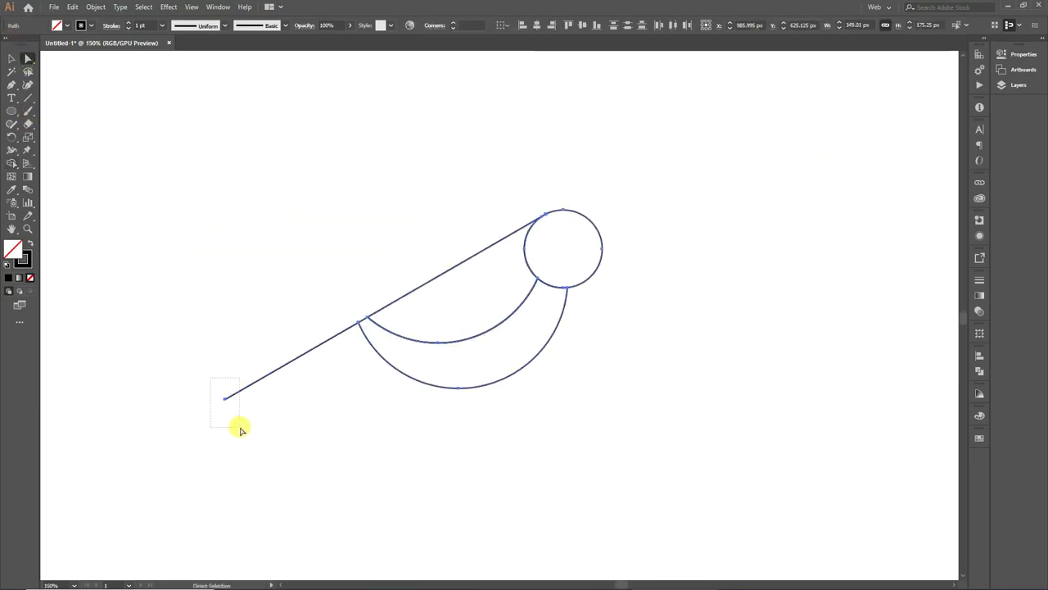
left_click(225, 400)
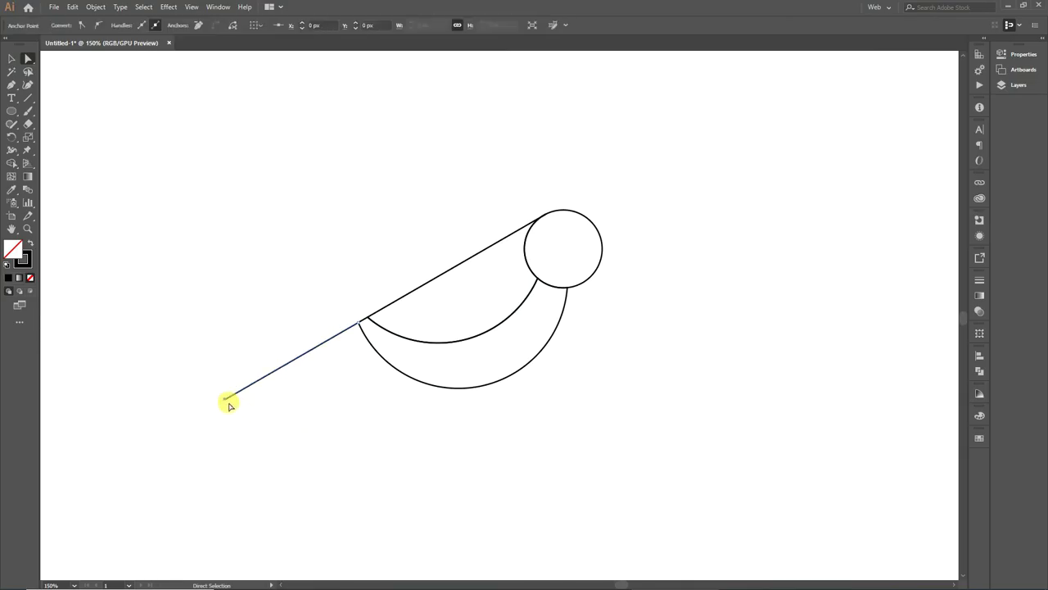
left_click_drag(226, 401, 304, 354)
scroll(322, 418, "up", 2)
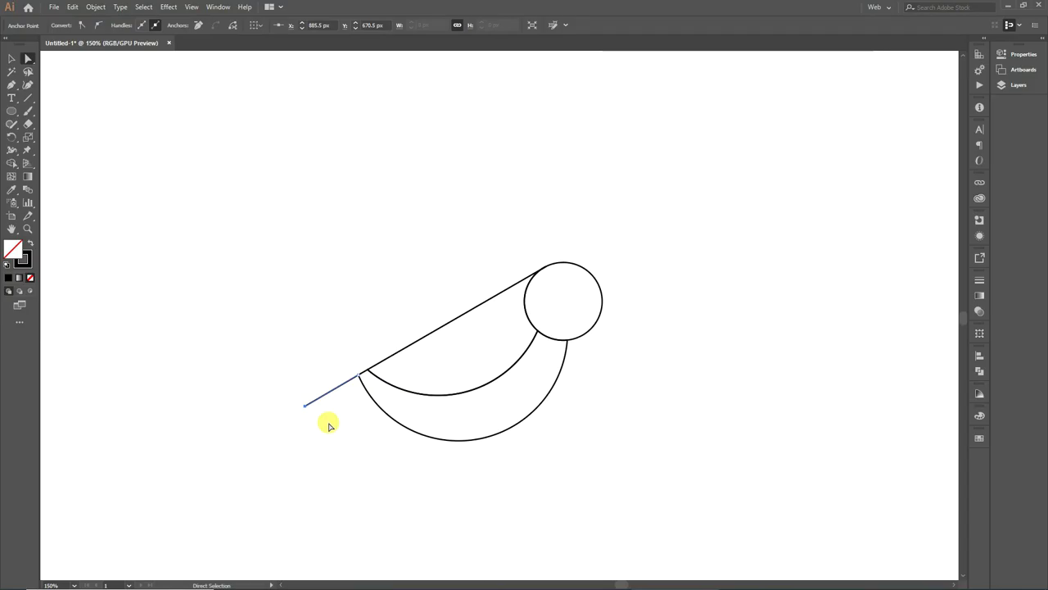
left_click(13, 84)
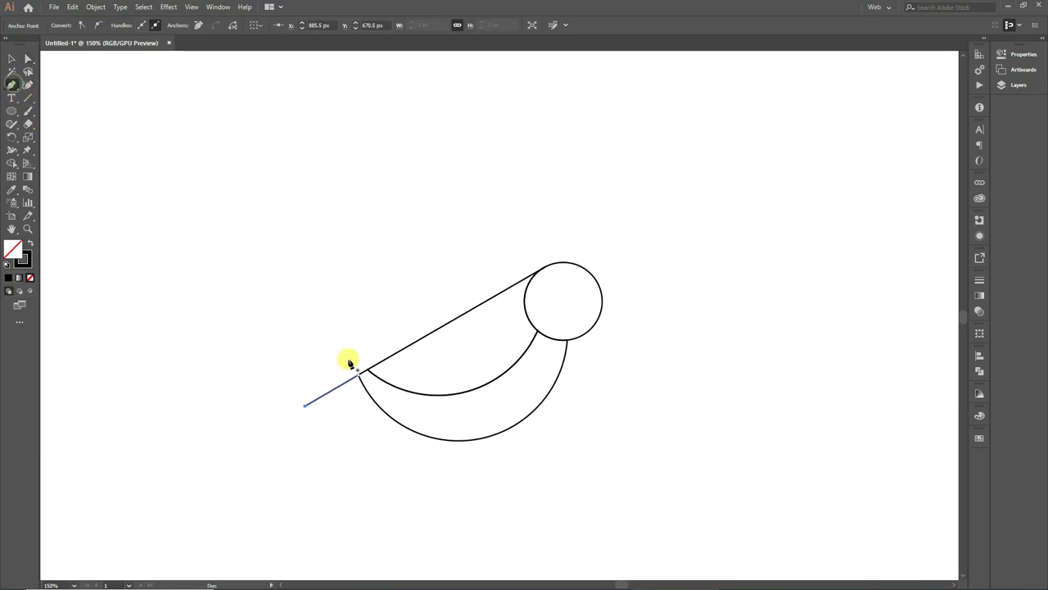
left_click(304, 405)
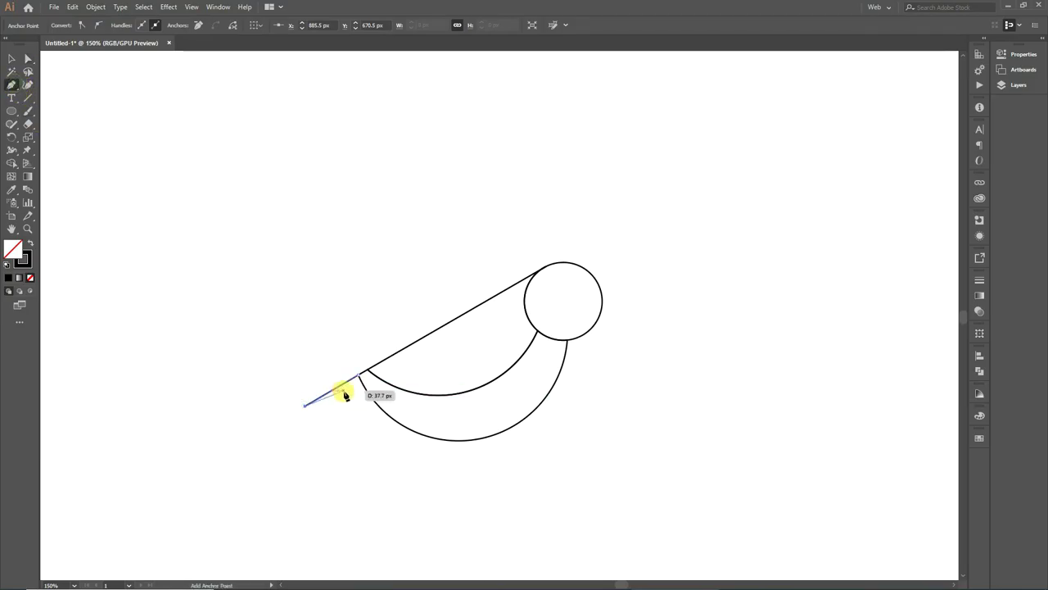
Step: Close a small tail triangle from the line's lower-left end to a point on the outer arc
left_click(366, 392)
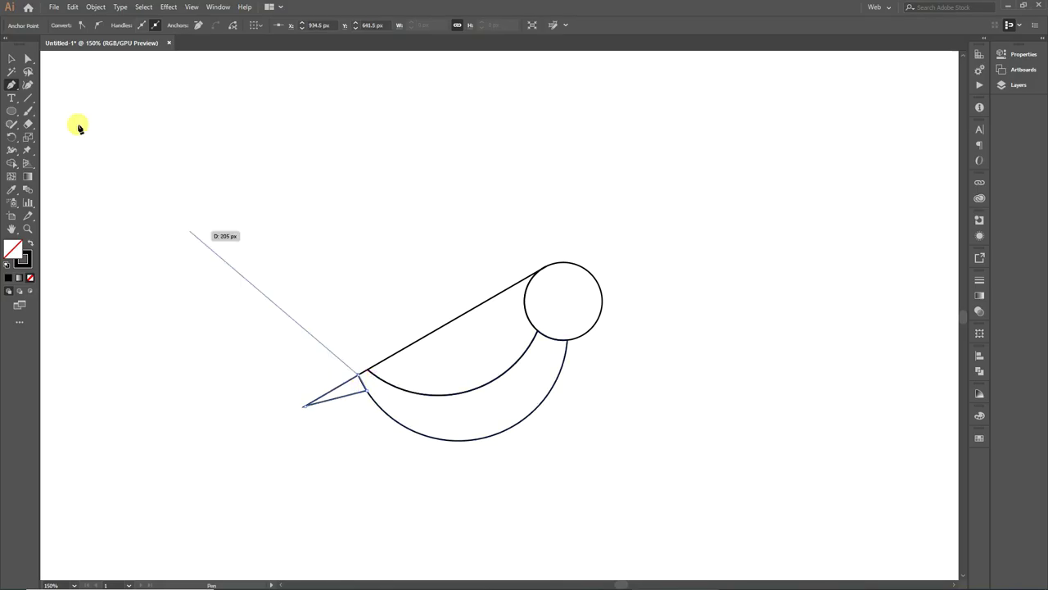
left_click(13, 59)
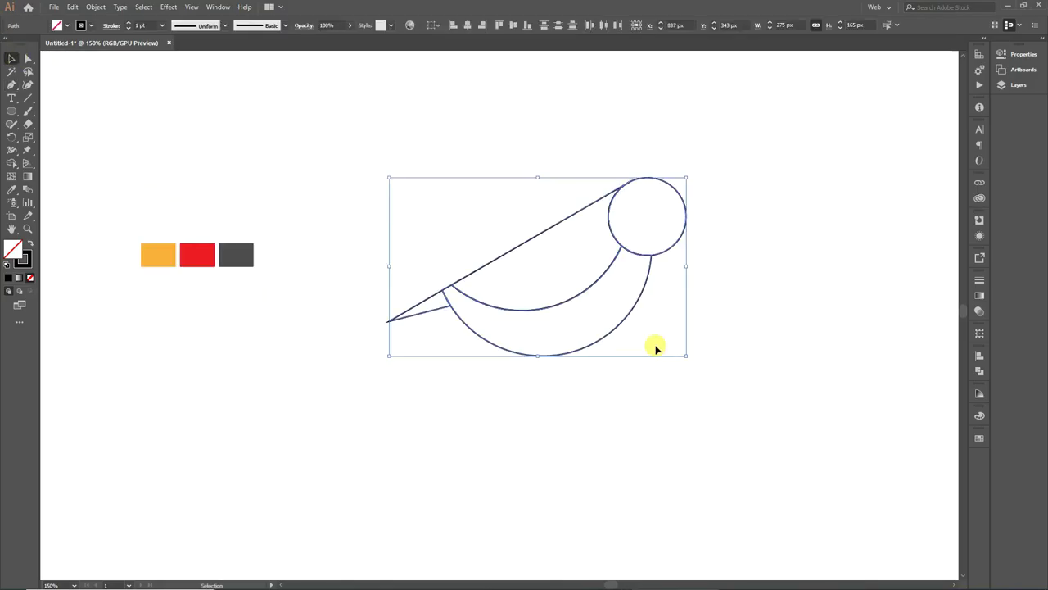
left_click(335, 300)
left_click(427, 313)
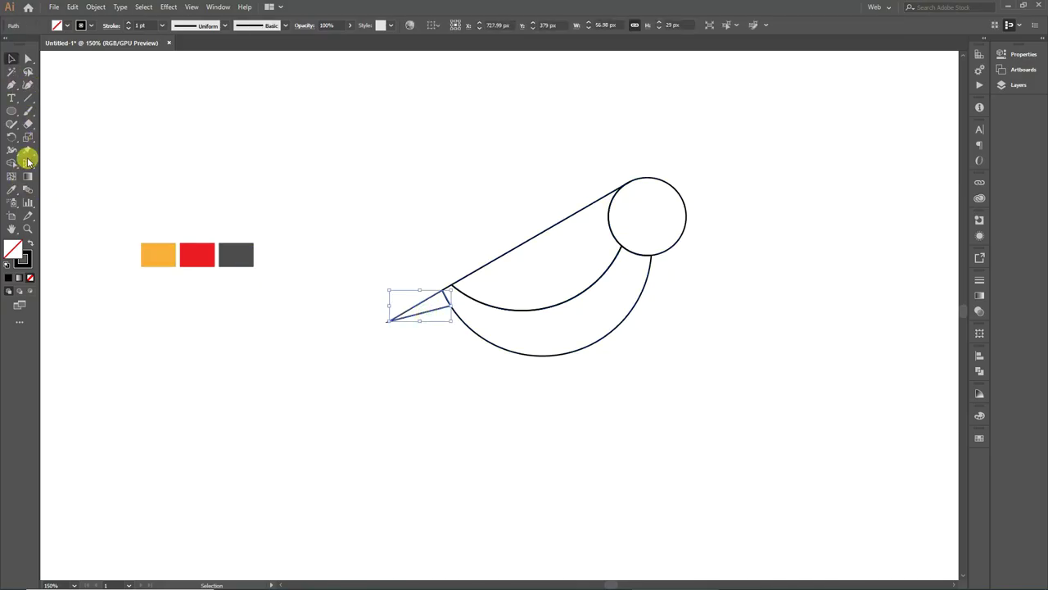
Step: Fill the tail triangle and head circle with dark grey from the swatch
left_click(12, 189)
left_click(247, 248)
left_click(11, 58)
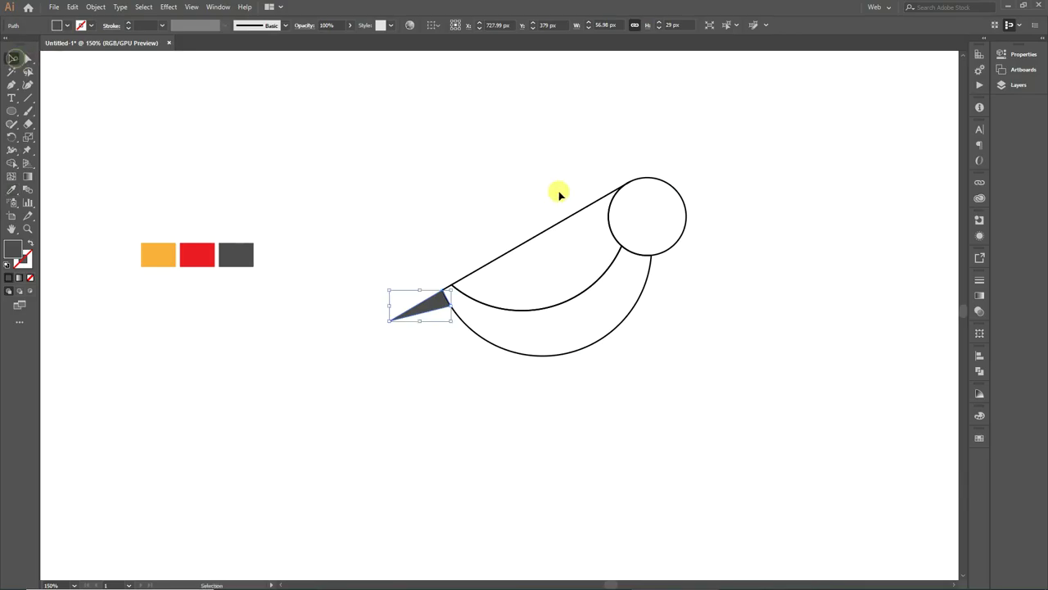
left_click(657, 254)
left_click(658, 255)
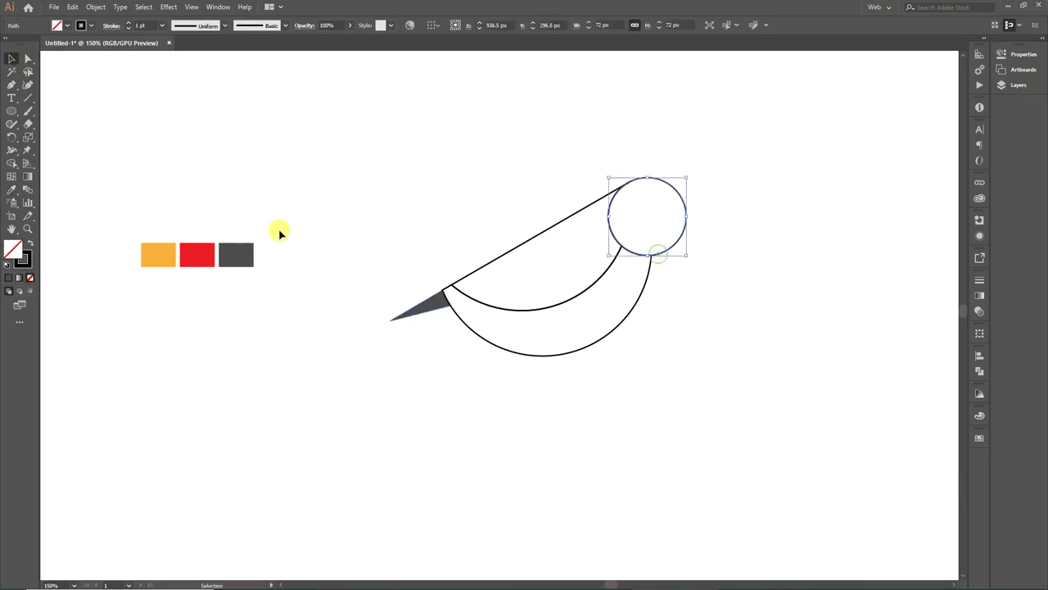
left_click(11, 189)
left_click(237, 249)
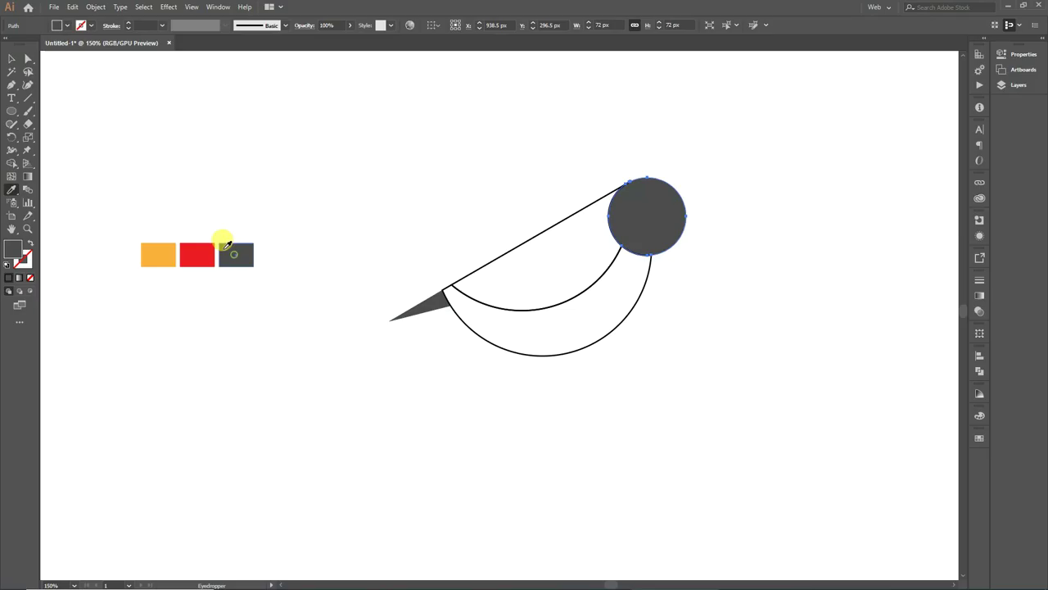
left_click(11, 58)
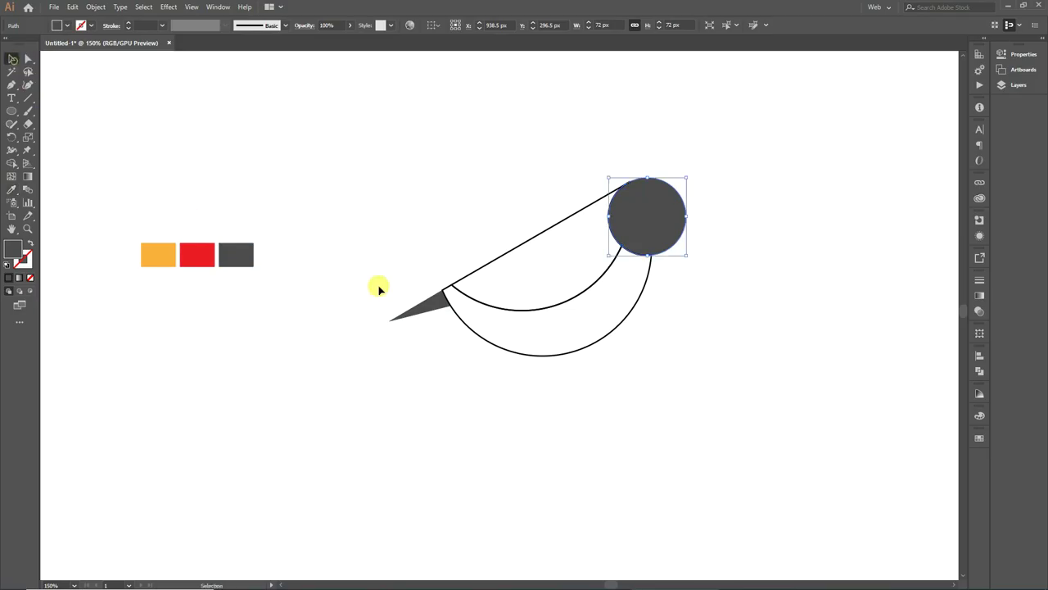
Step: Fill the back shape orange and the belly crescent red from the swatches
left_click(518, 310)
left_click(485, 269)
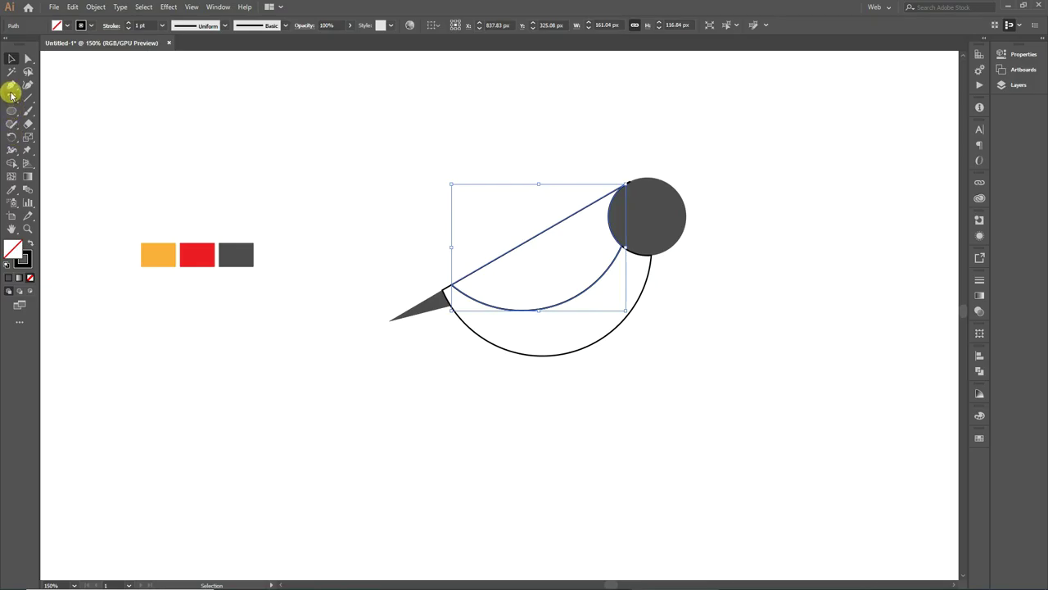
left_click(12, 189)
left_click(164, 244)
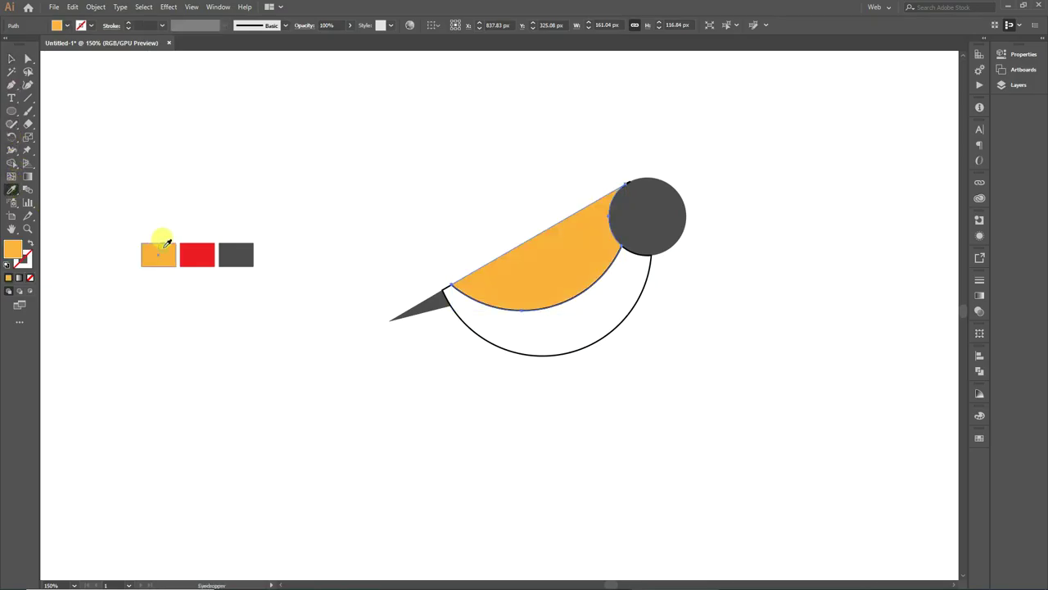
left_click(12, 59)
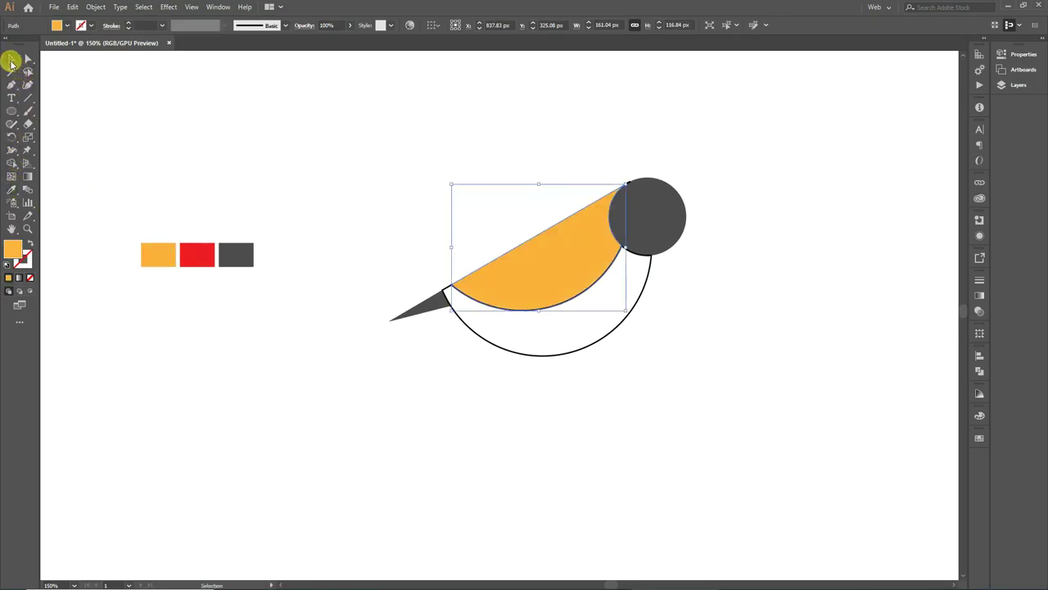
left_click(564, 354)
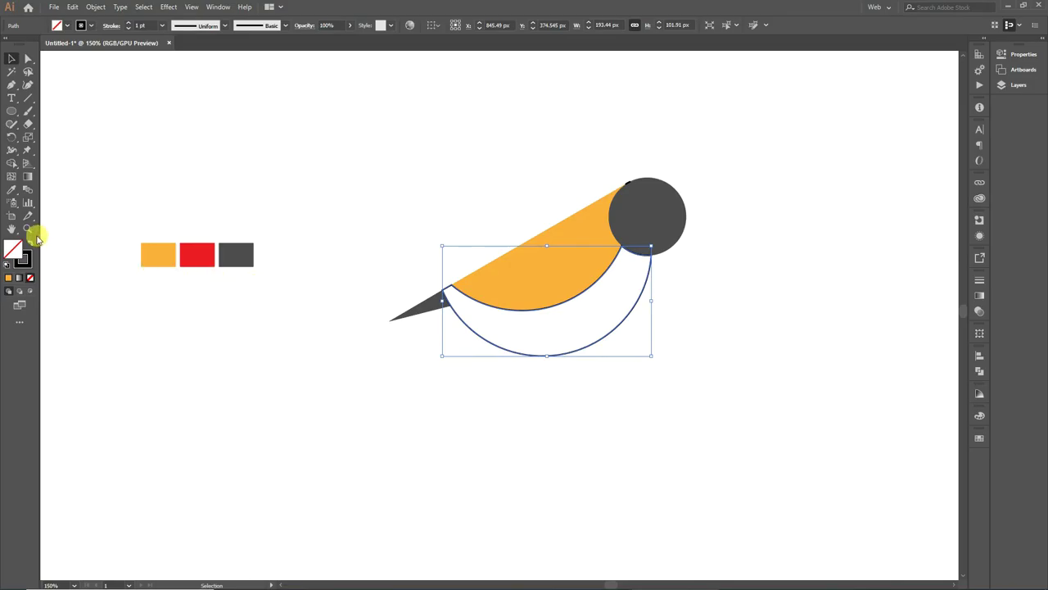
left_click(12, 189)
left_click(196, 253)
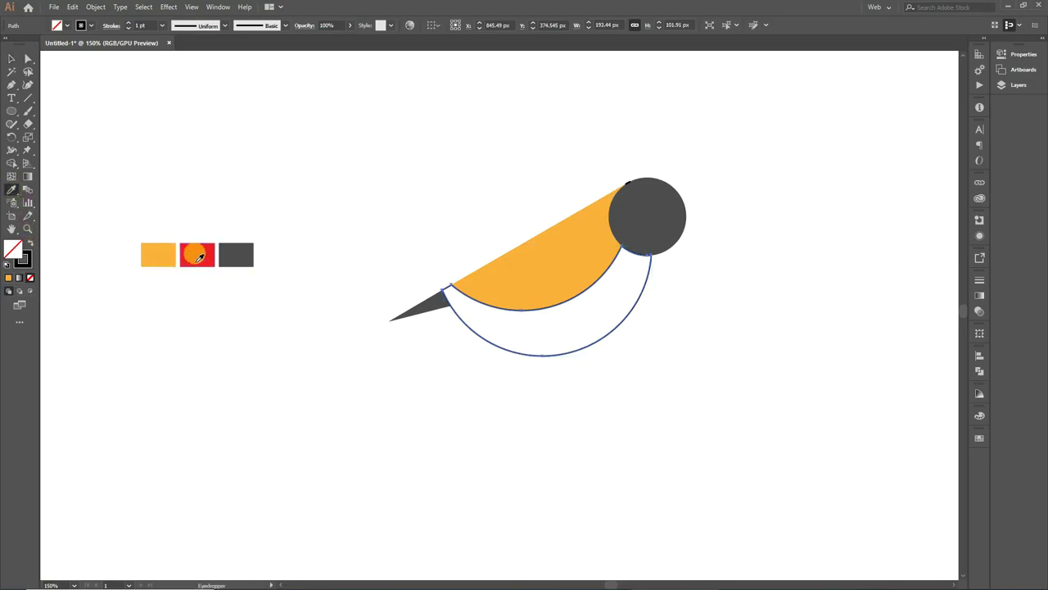
left_click(11, 59)
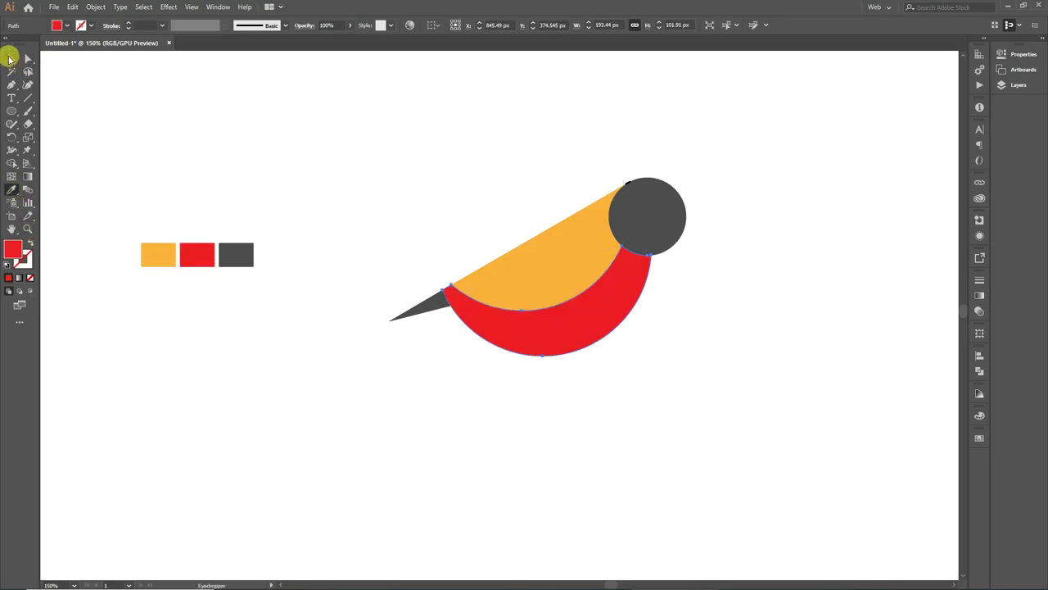
left_click(707, 338)
left_click_drag(730, 152, 361, 416)
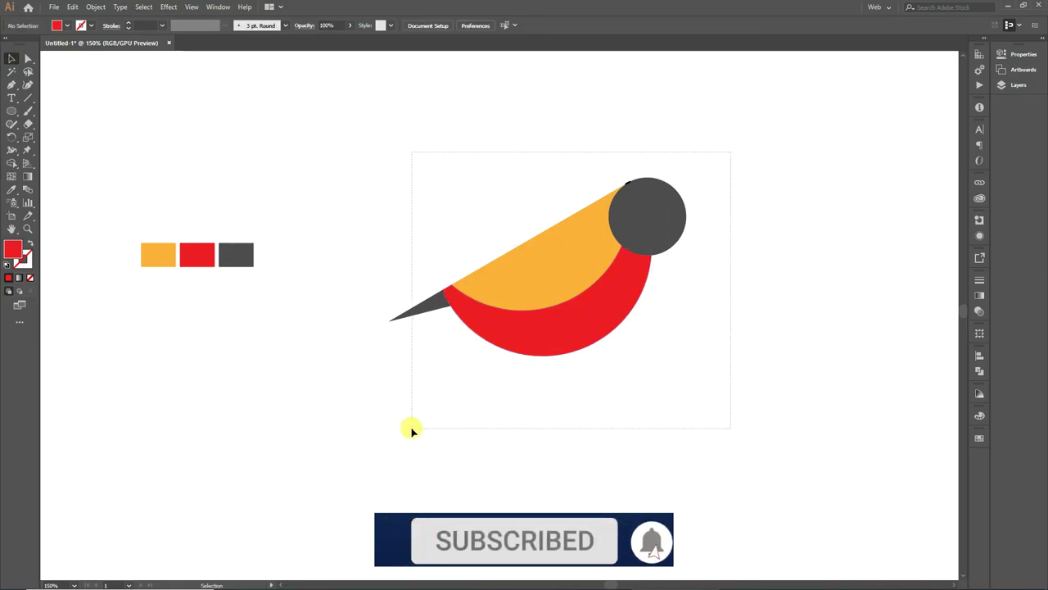
left_click(29, 267)
double_click(26, 267)
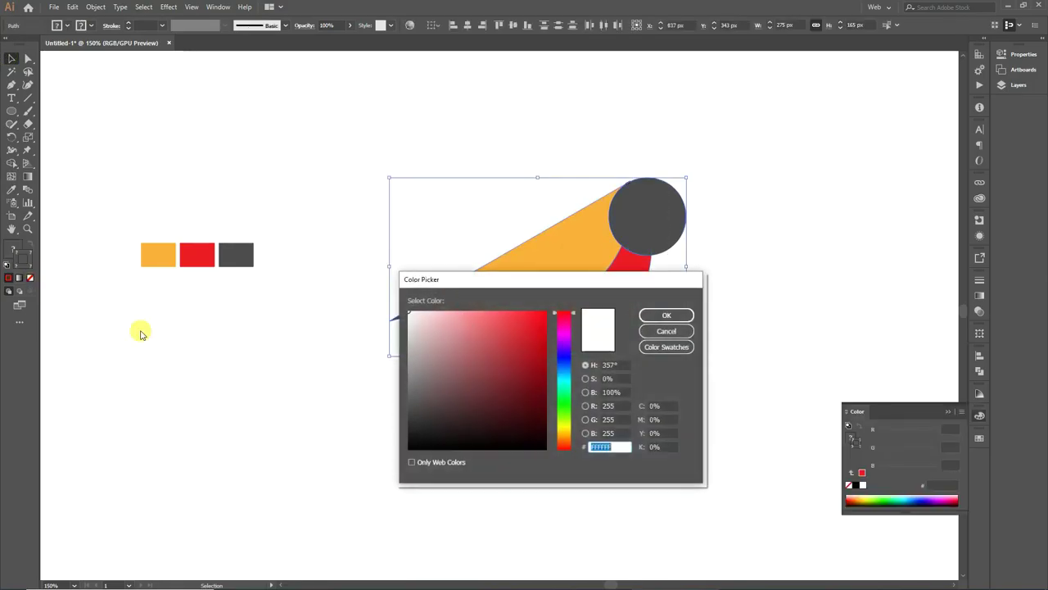
left_click(677, 330)
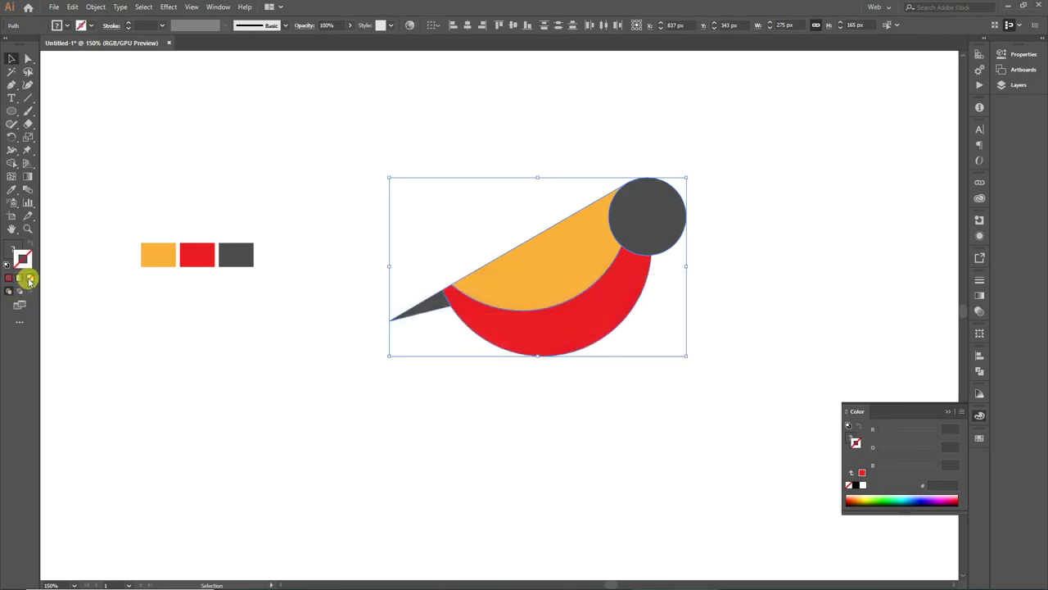
left_click(270, 398)
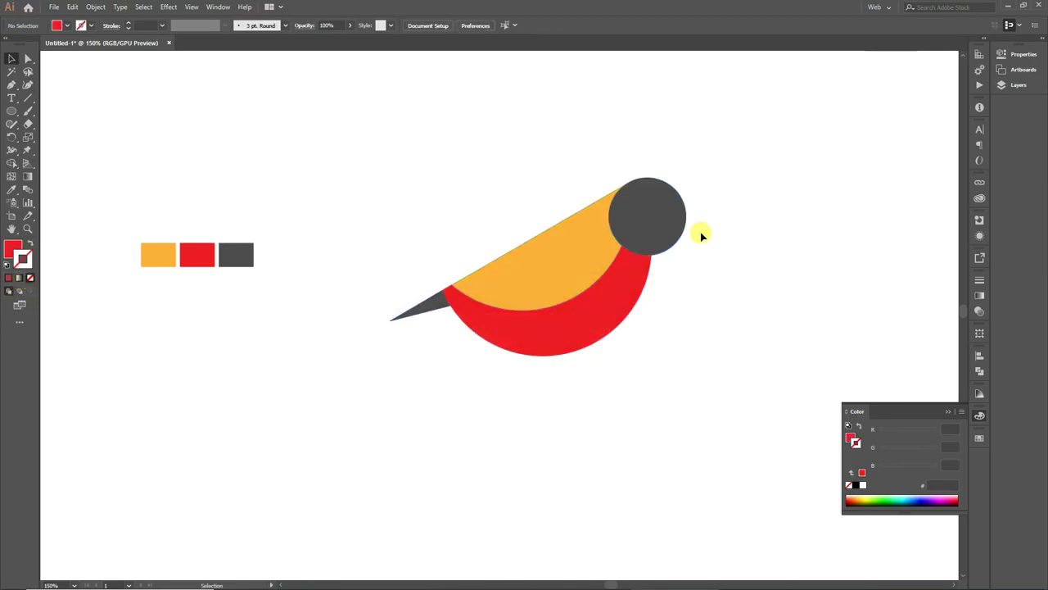
scroll(707, 223, "up", 1, "alt")
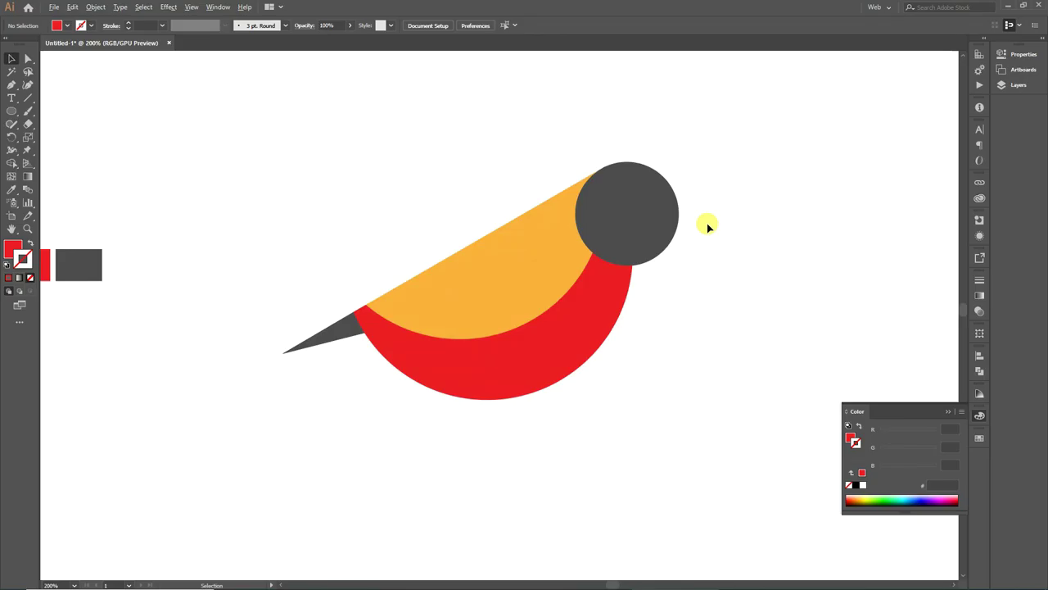
Step: Draw the upper beak as a thin triangle pointing right from the head
scroll(706, 223, "up", 1, "alt")
left_click(11, 84)
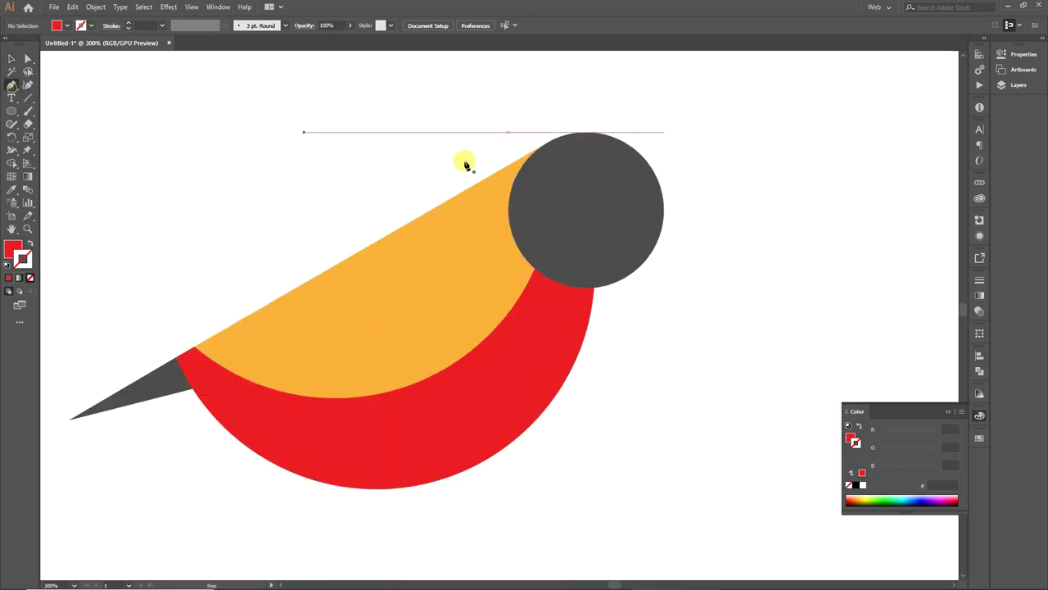
left_click(656, 197)
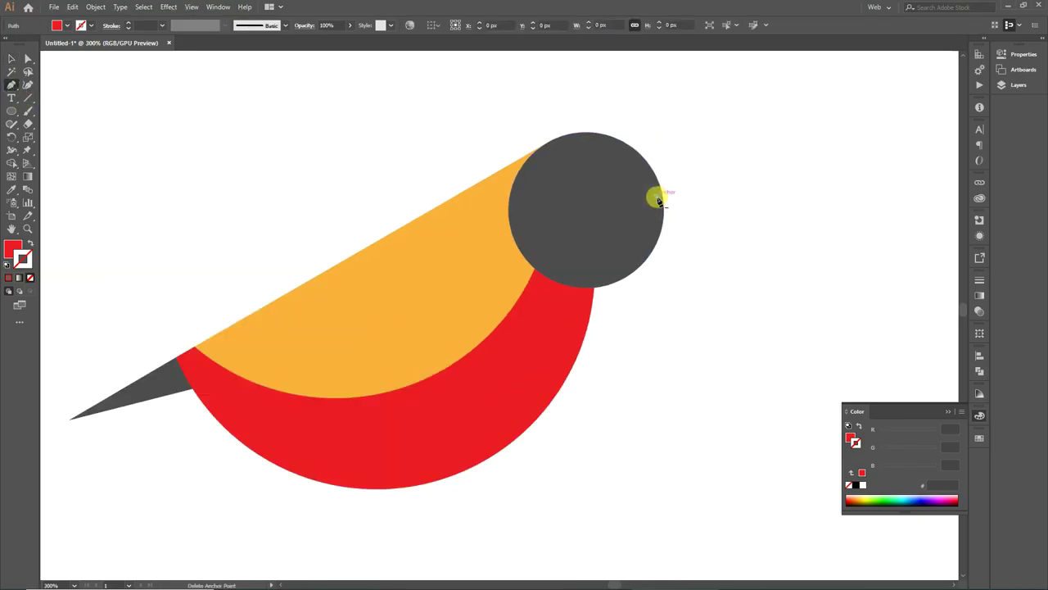
left_click(727, 210)
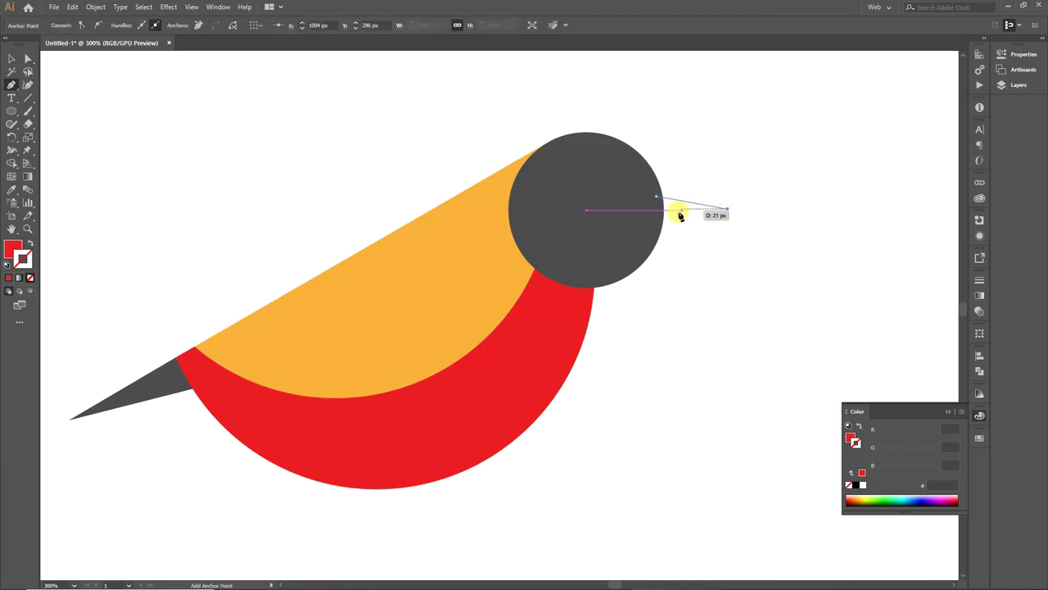
left_click(658, 215)
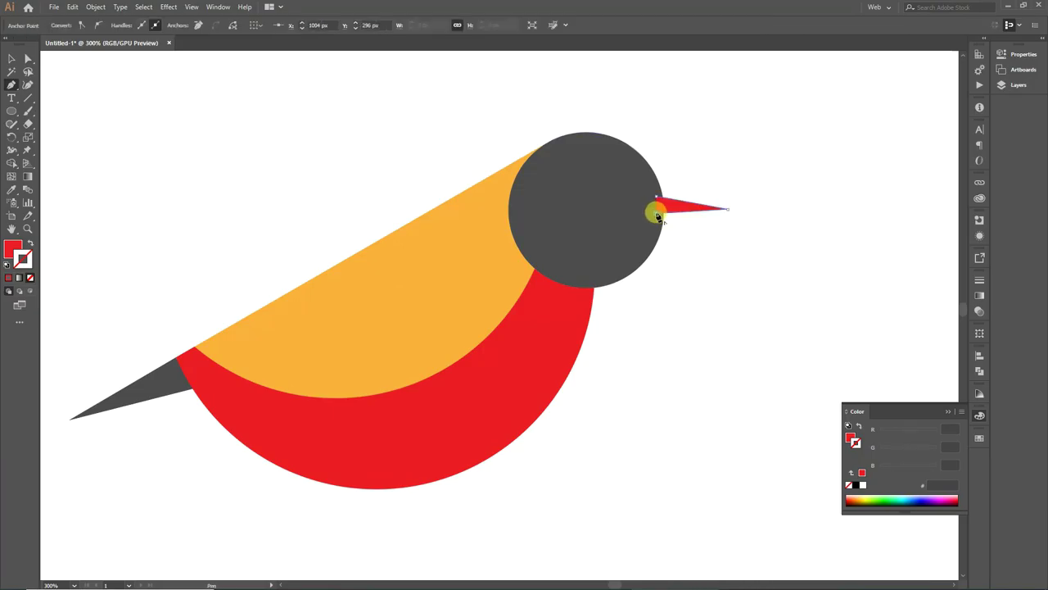
left_click(657, 199)
Step: Draw the lower beak triangle beneath it and nudge it up slightly
left_click(658, 218)
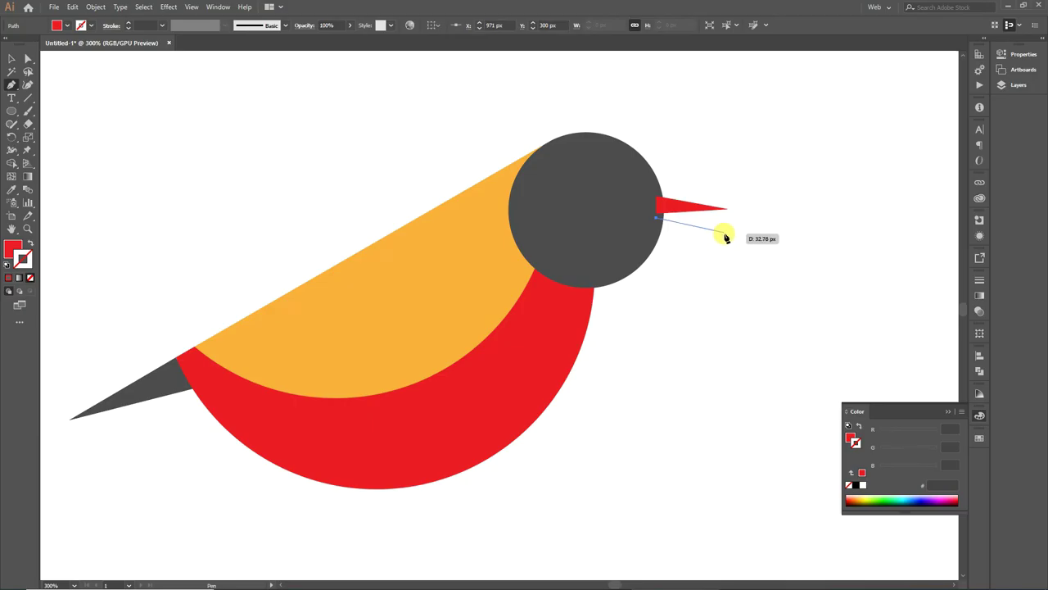
left_click(726, 231)
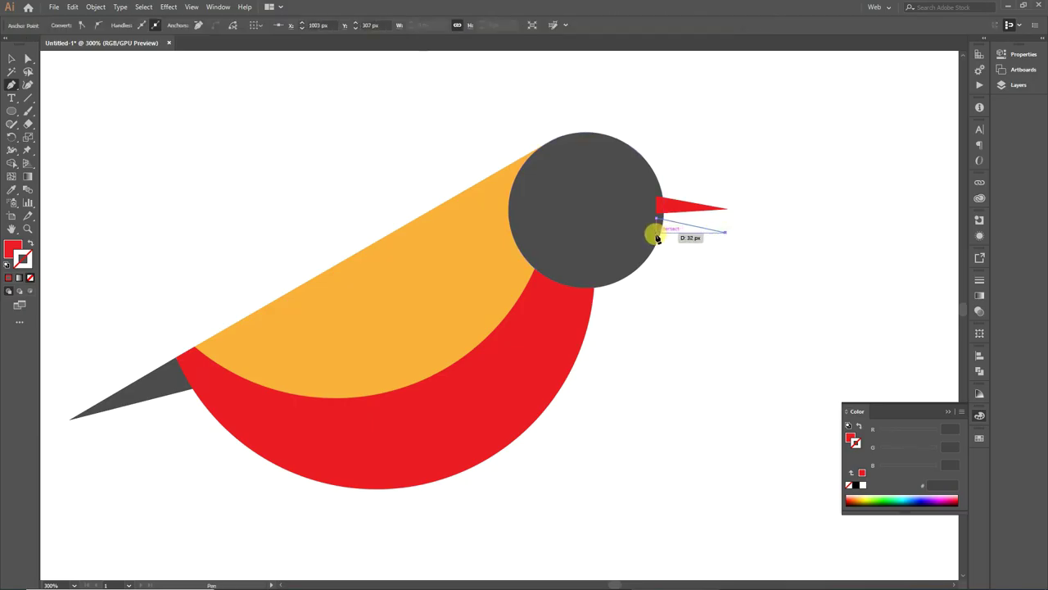
left_click(655, 231)
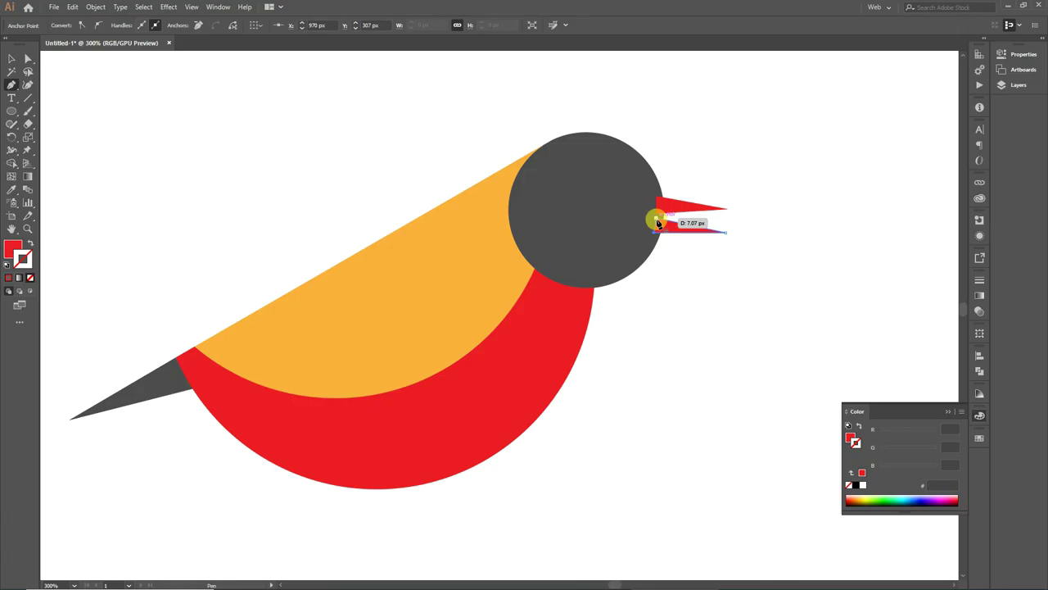
left_click(657, 222)
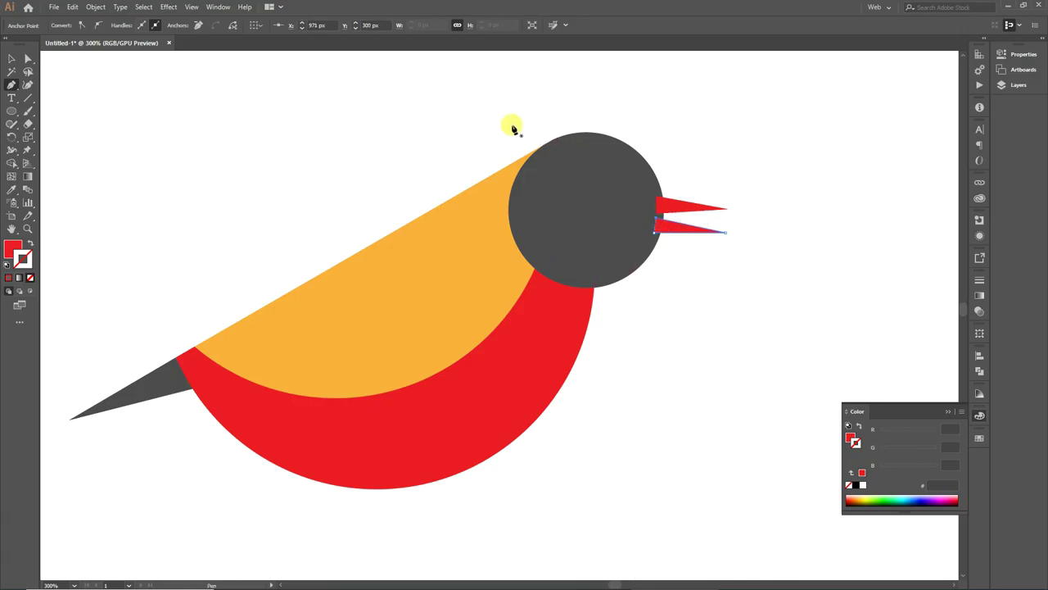
left_click(12, 58)
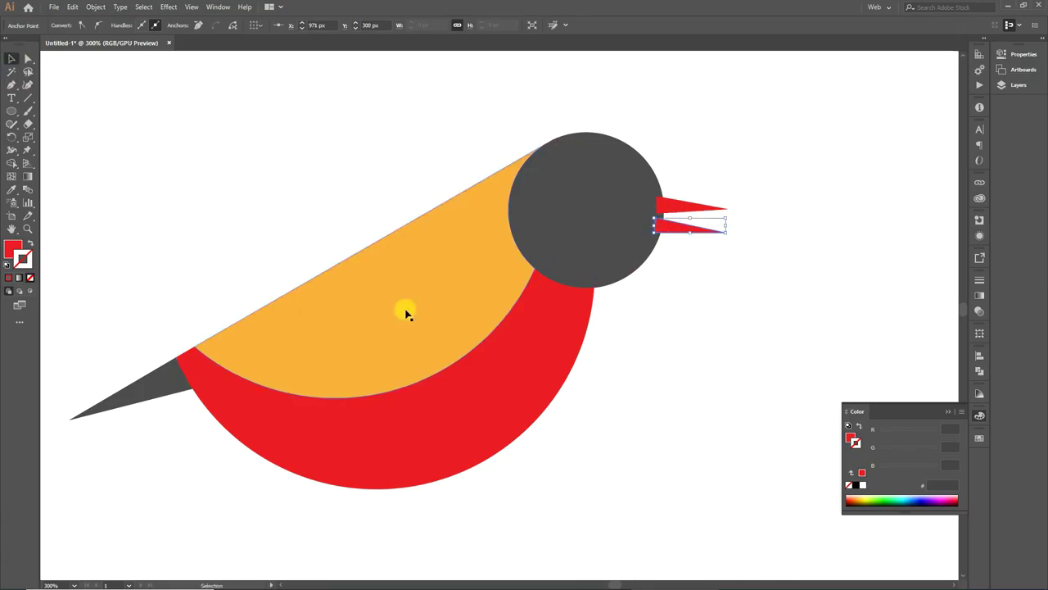
key("Up")
key("Up")
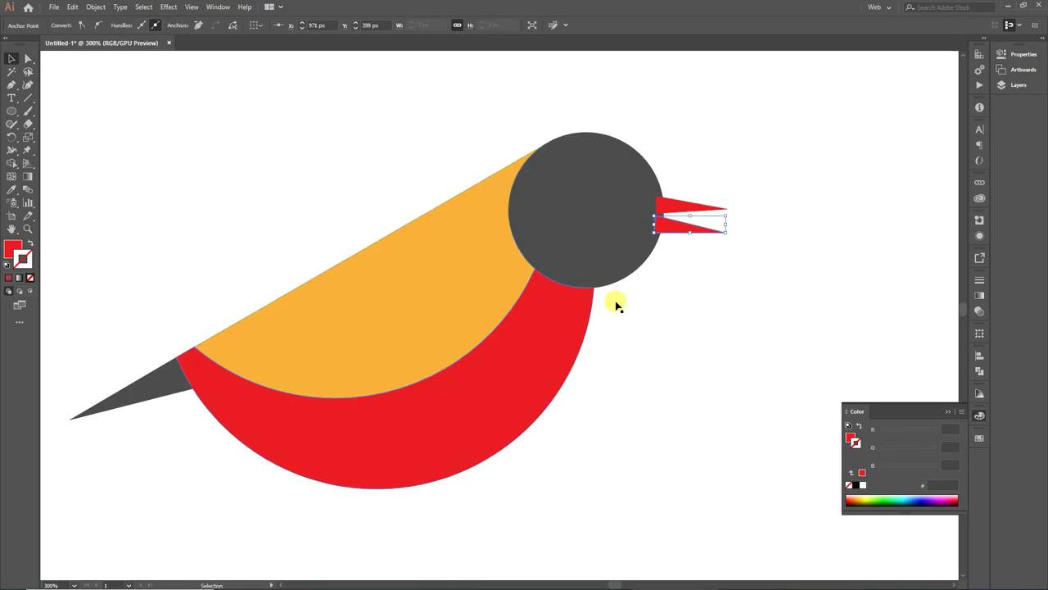
Step: Nudge the lower beak up and the upper beak down slightly
left_click(679, 227)
key("Up")
key("Up")
left_click(673, 206)
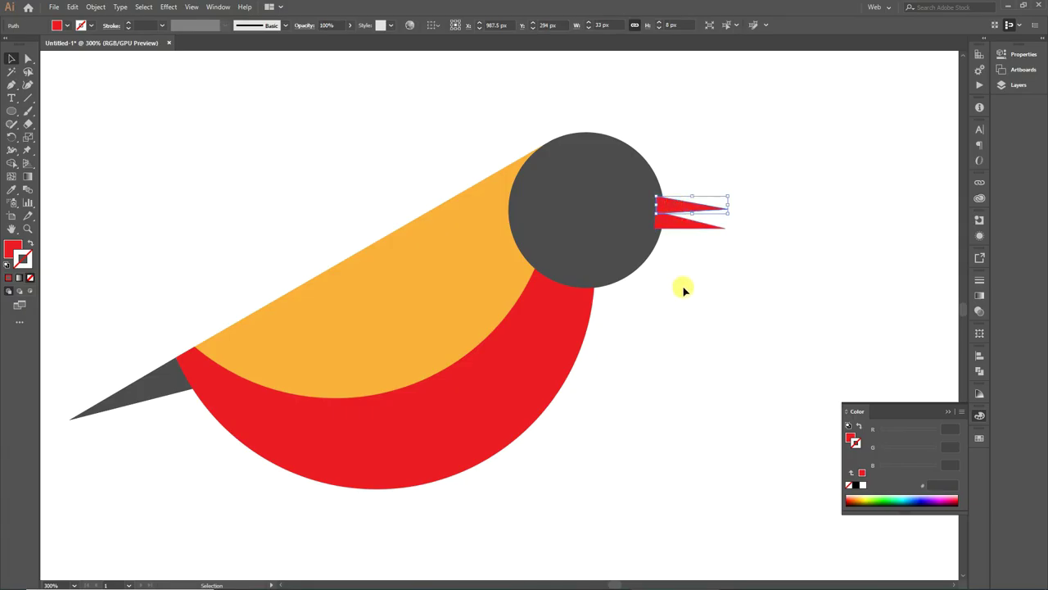
key("Down")
left_click(685, 288)
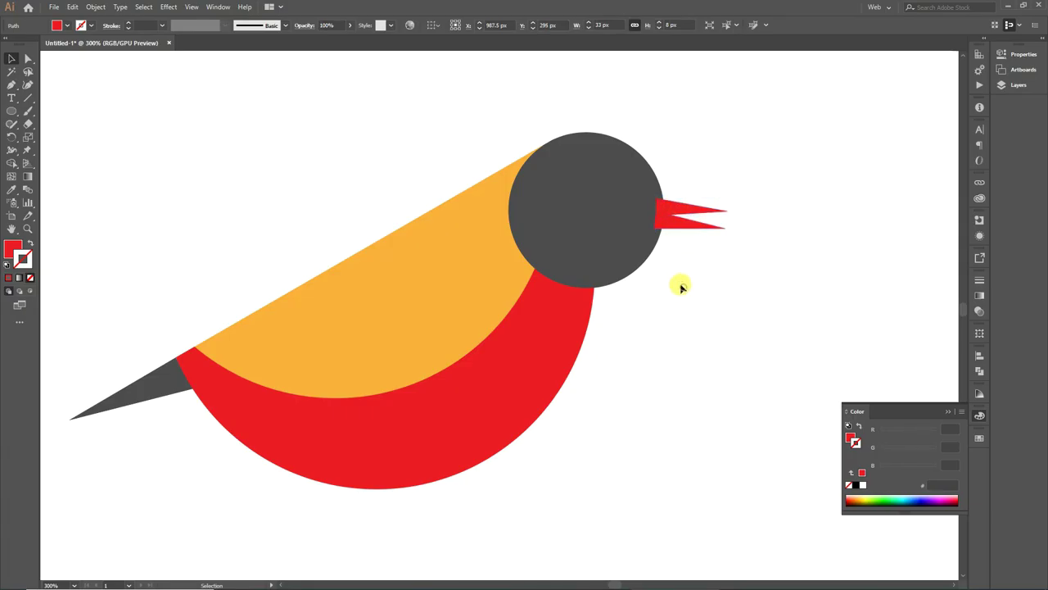
Step: Give both beak pieces the back's orange and bring them in front of the head
left_click_drag(744, 171, 643, 262)
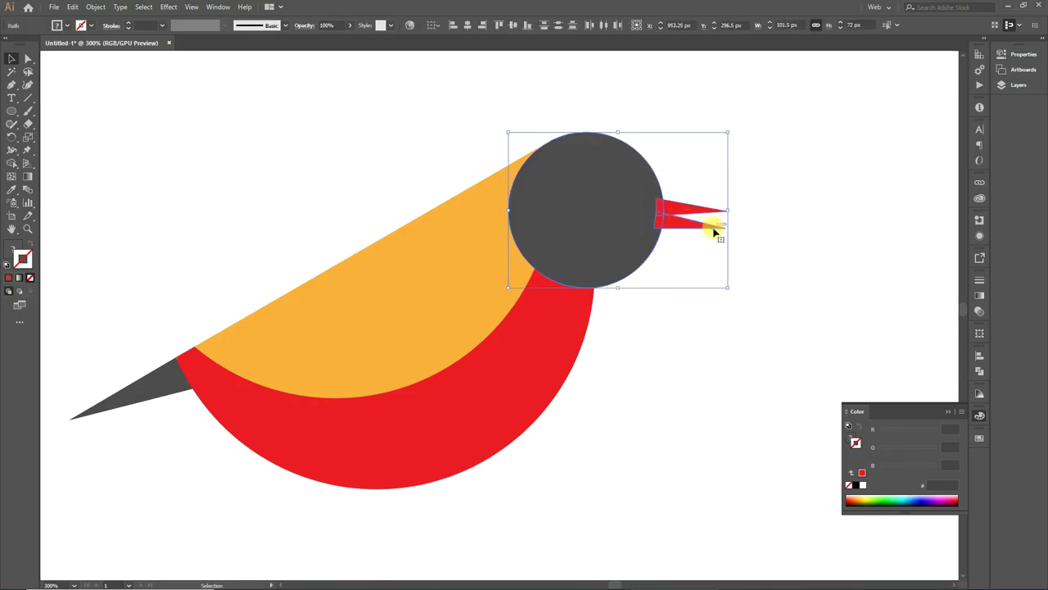
left_click(756, 236)
left_click_drag(726, 194, 690, 256)
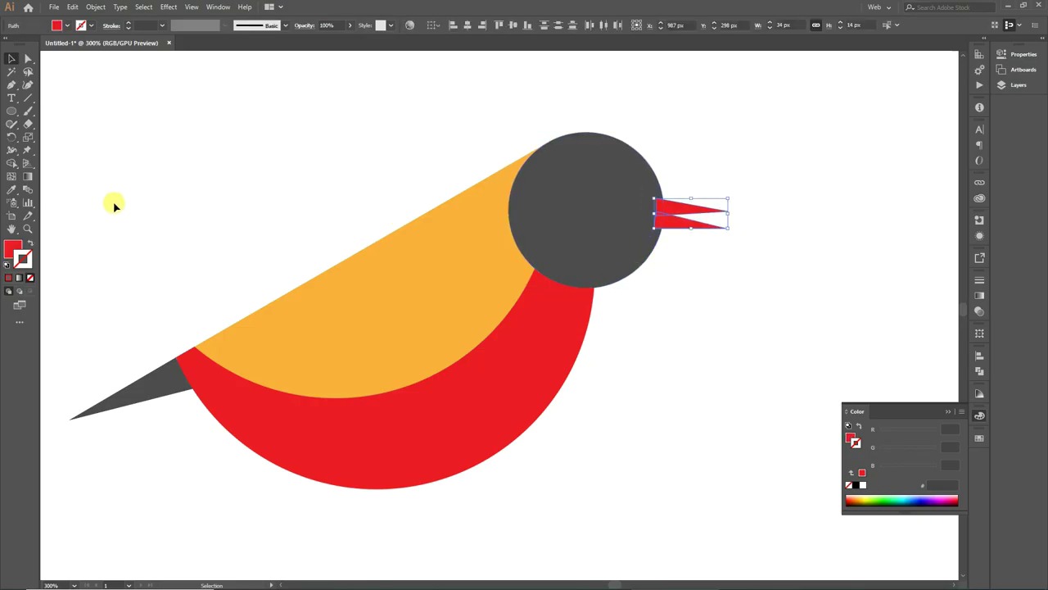
left_click(12, 189)
left_click(434, 293)
left_click(11, 58)
right_click(665, 232)
mouse_move(695, 385)
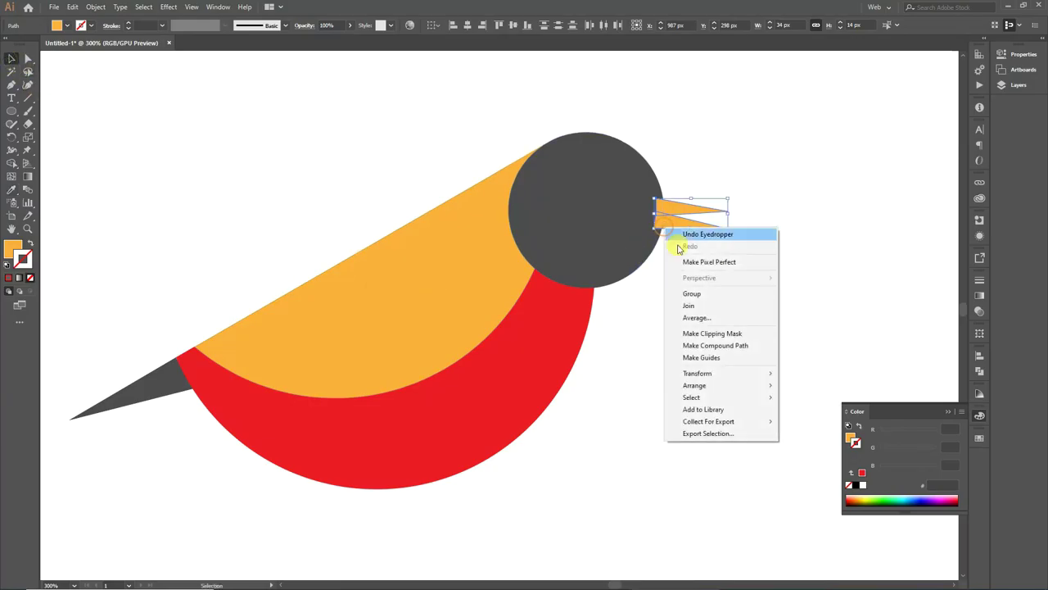
left_click(798, 399)
left_click(766, 367)
Step: Rotate the upper beak slightly and make the lower beak a little taller
scroll(698, 332, "down", 3)
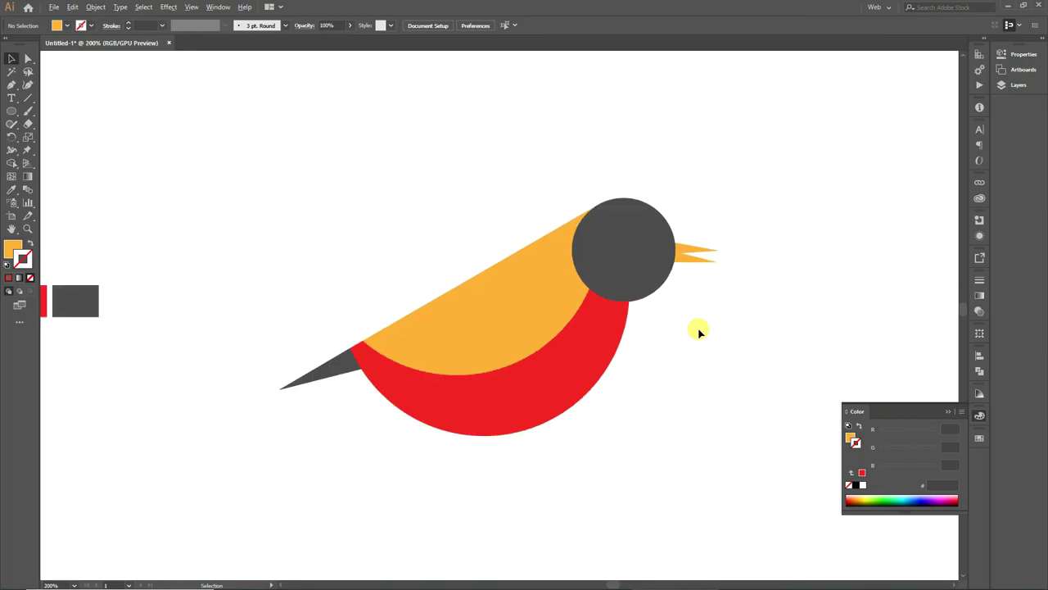
scroll(698, 331, "up", 3)
left_click_drag(765, 169, 674, 248)
left_click(716, 208)
left_click(696, 207)
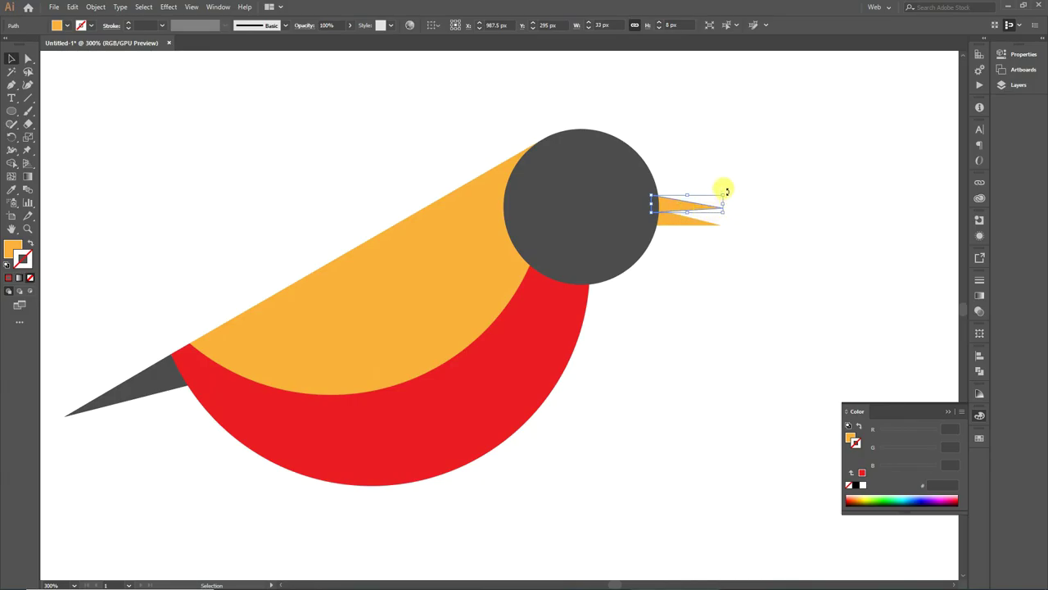
left_click_drag(728, 194, 707, 225)
left_click_drag(721, 222, 715, 222)
left_click(761, 244)
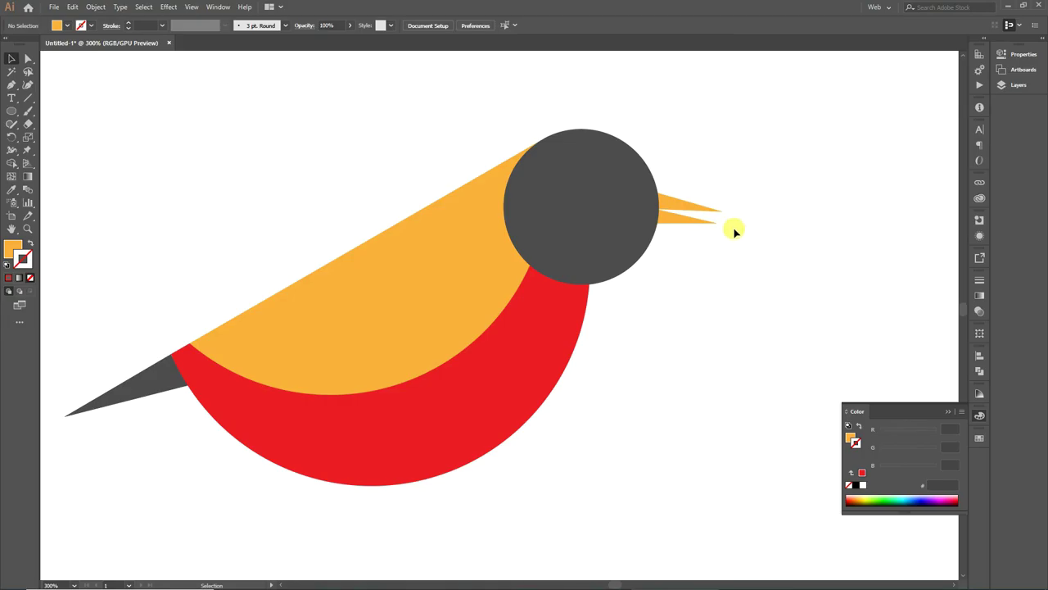
left_click(680, 218)
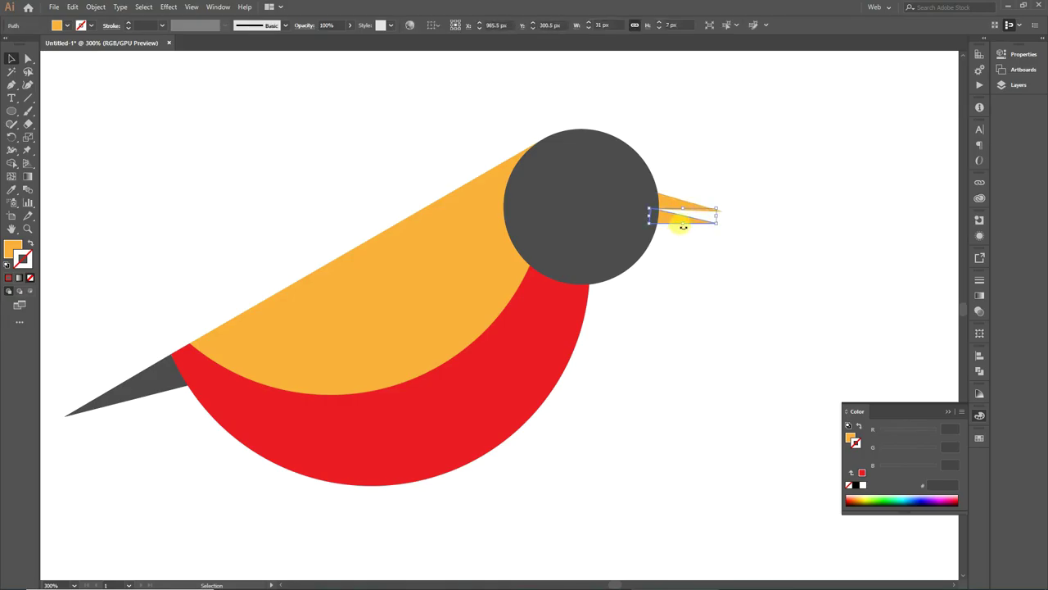
left_click_drag(679, 223, 681, 228)
left_click(764, 240)
scroll(764, 240, "down", 3)
Step: Close the colour panel and delete the three colour swatches from the artboard
scroll(764, 239, "down", 2)
left_click_drag(604, 583, 613, 584)
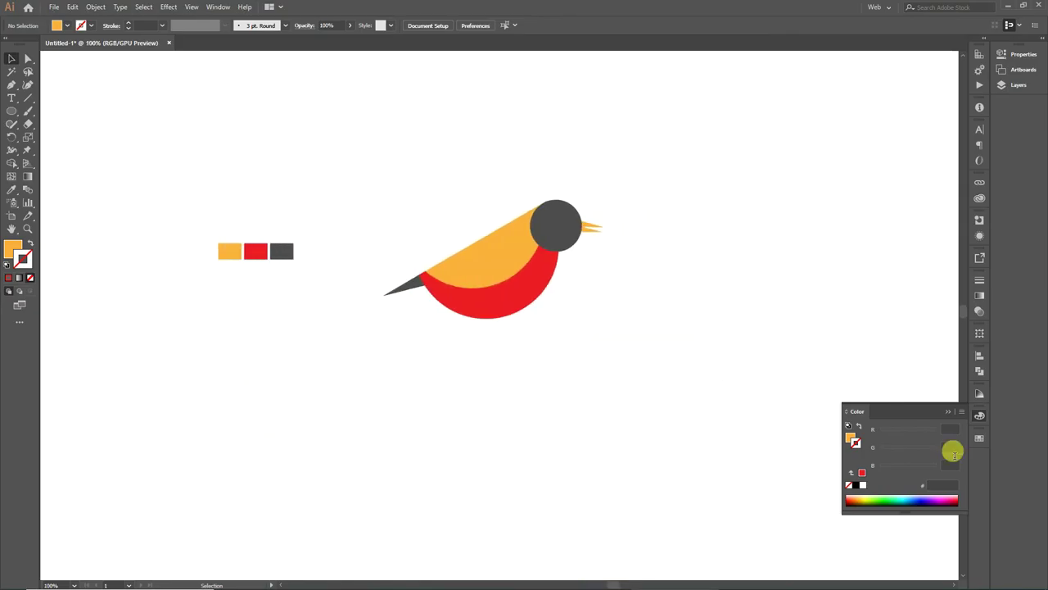
left_click(948, 412)
left_click_drag(249, 259, 210, 257)
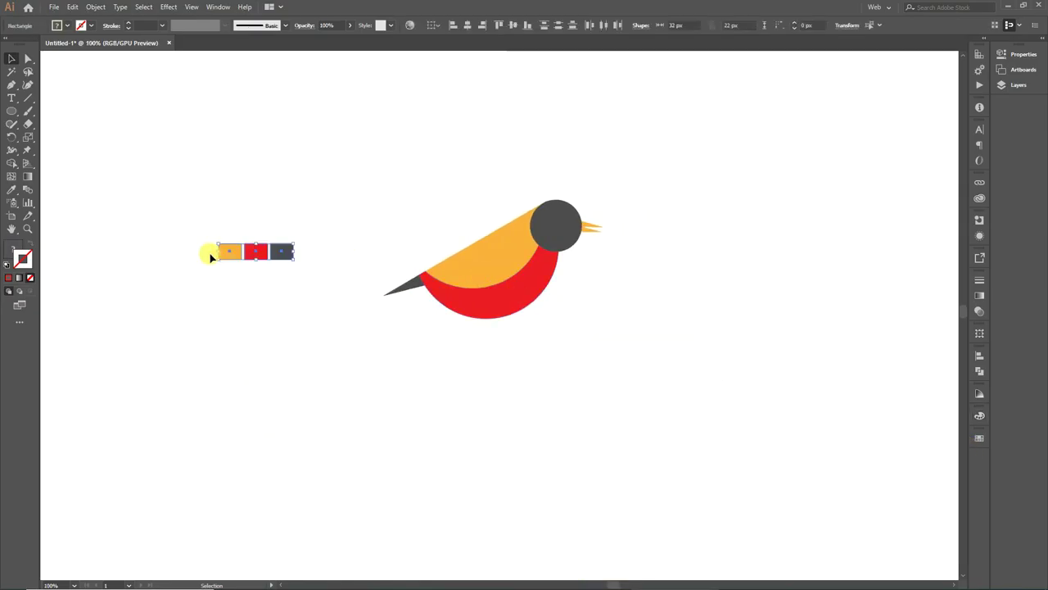
key("Delete")
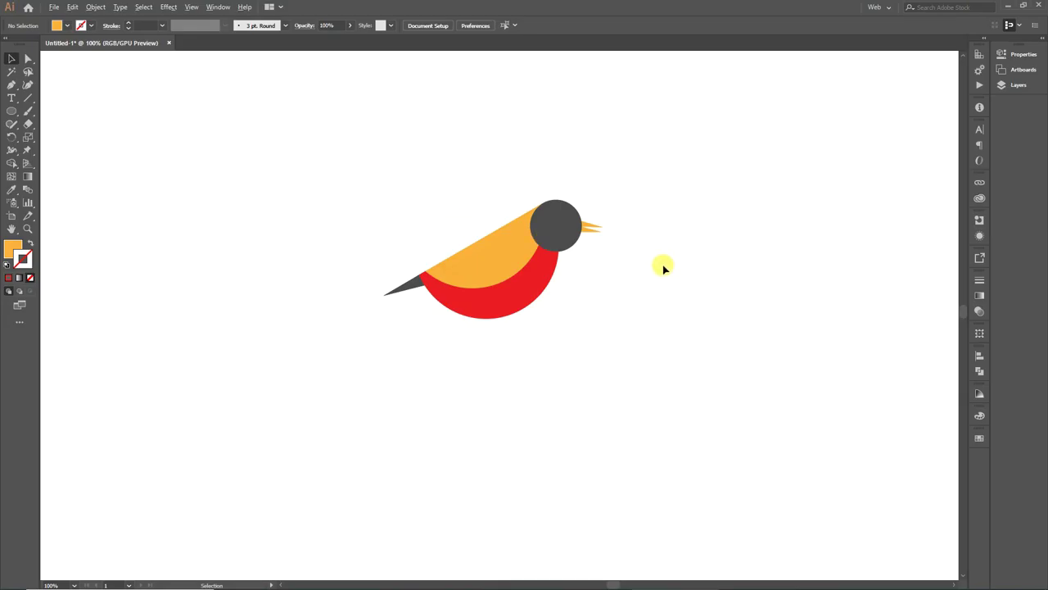
Step: Group all the bird shapes and move the group higher on the artboard
scroll(663, 268, "up", 1)
key("ctrl+a")
right_click(470, 256)
left_click(495, 322)
left_click_drag(466, 249, 555, 186)
left_click(702, 281)
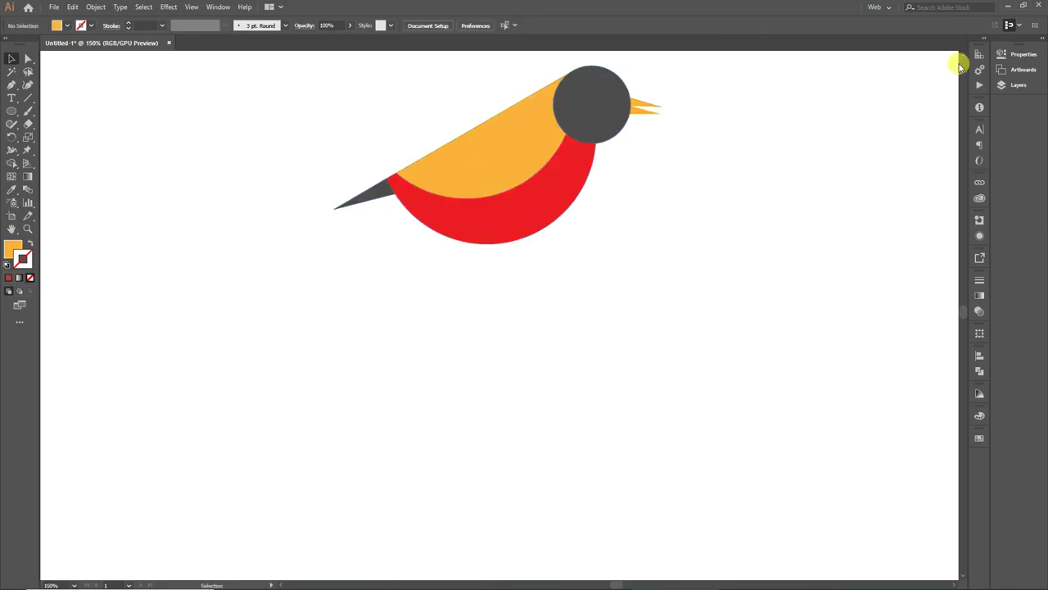